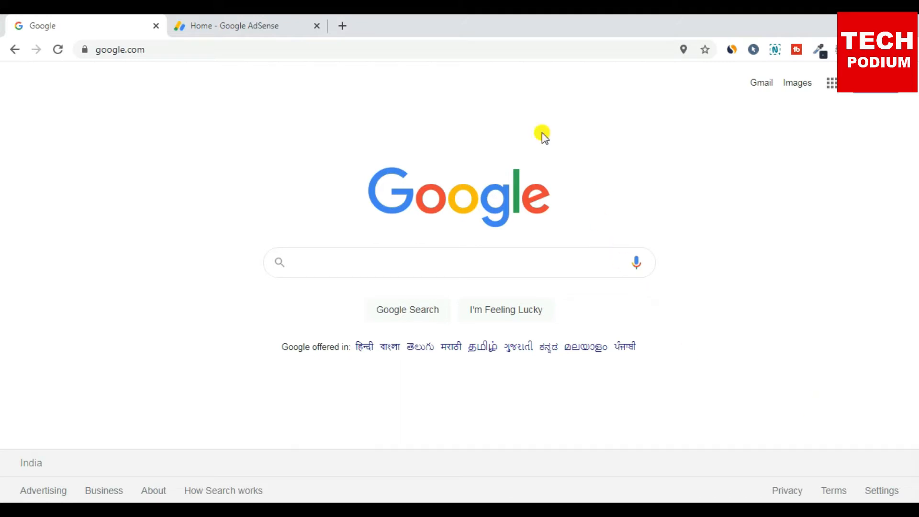
- Switch to the AdSense account and open the account information from the sellers.json notice to check the seller information visibility
{"action": "left_click", "coordinate": [219, 20]}
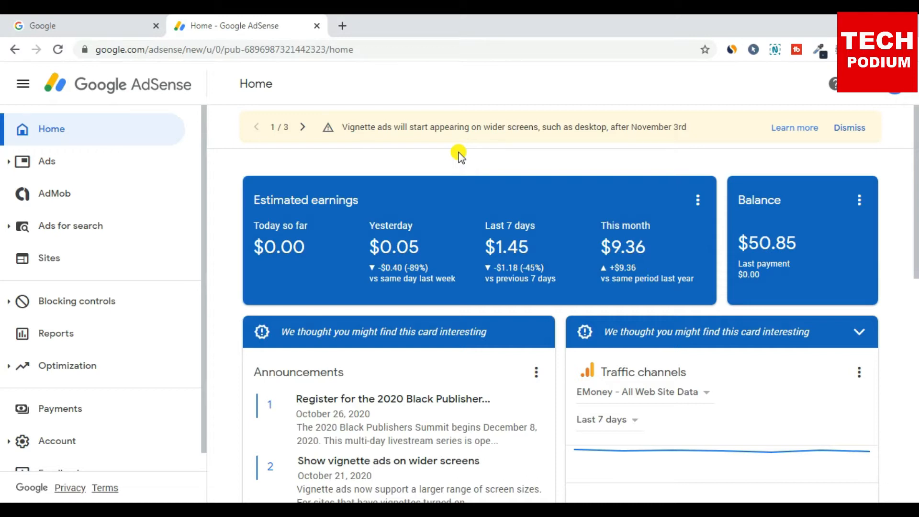
{"action": "left_click", "coordinate": [302, 127]}
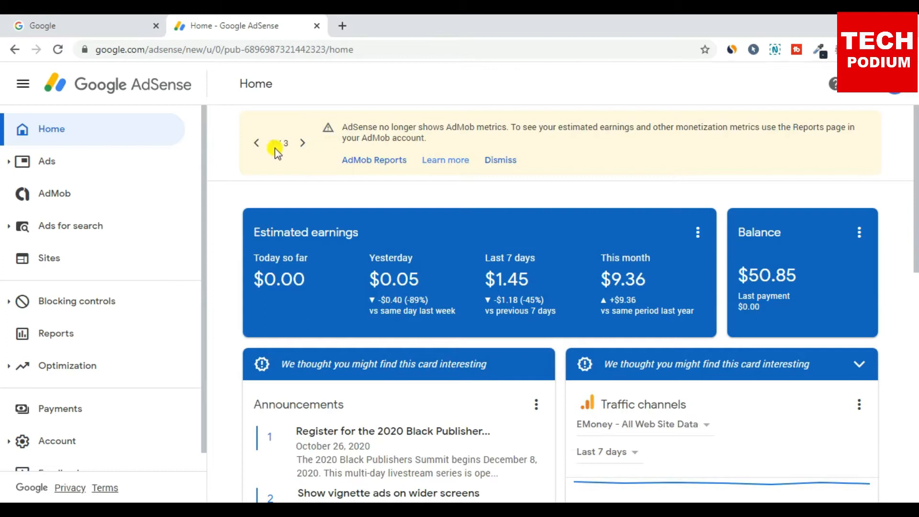
{"action": "left_click", "coordinate": [303, 143]}
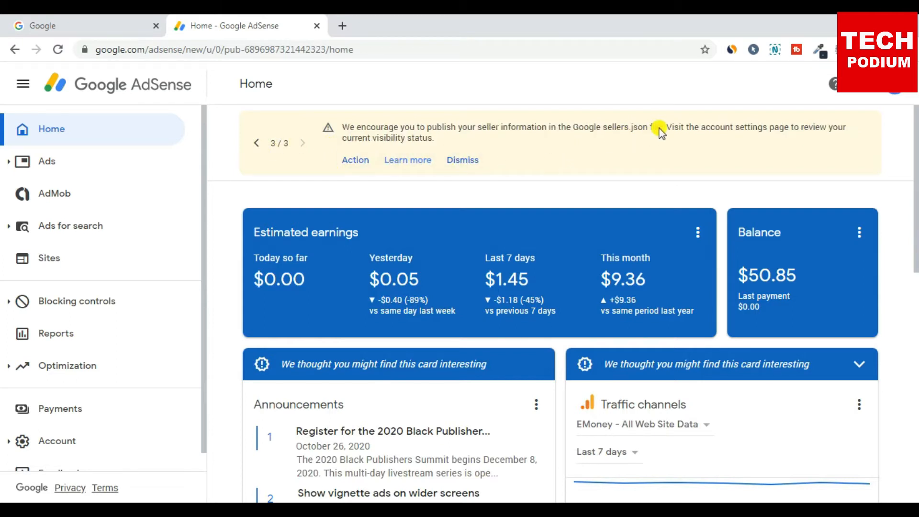
{"action": "left_click", "coordinate": [356, 160]}
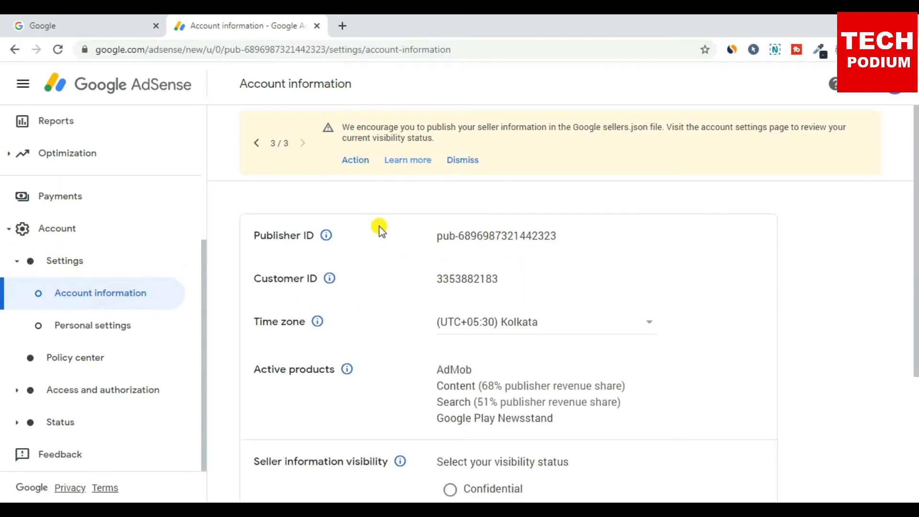
{"action": "scroll", "coordinate": [377, 229], "scroll_direction": "down", "scroll_amount": 4}
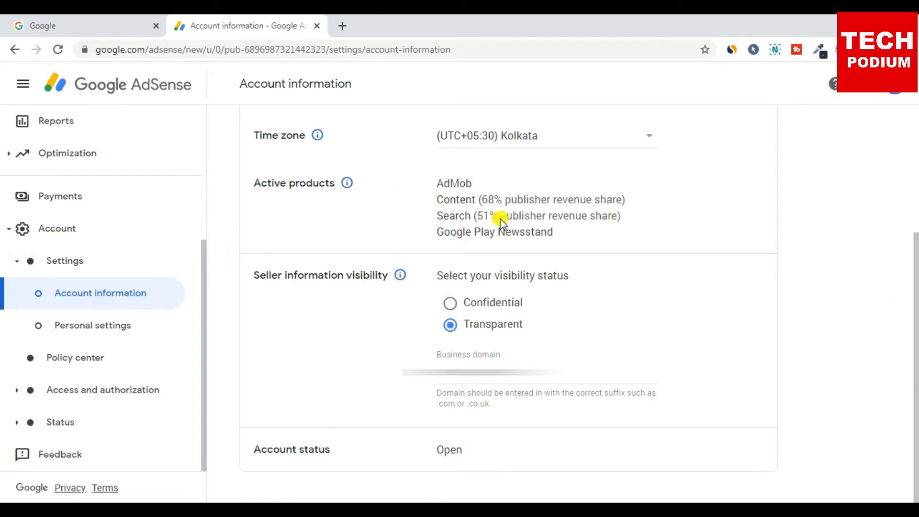
- Open the Ad review center in the content blocking controls
{"action": "left_click", "coordinate": [66, 158]}
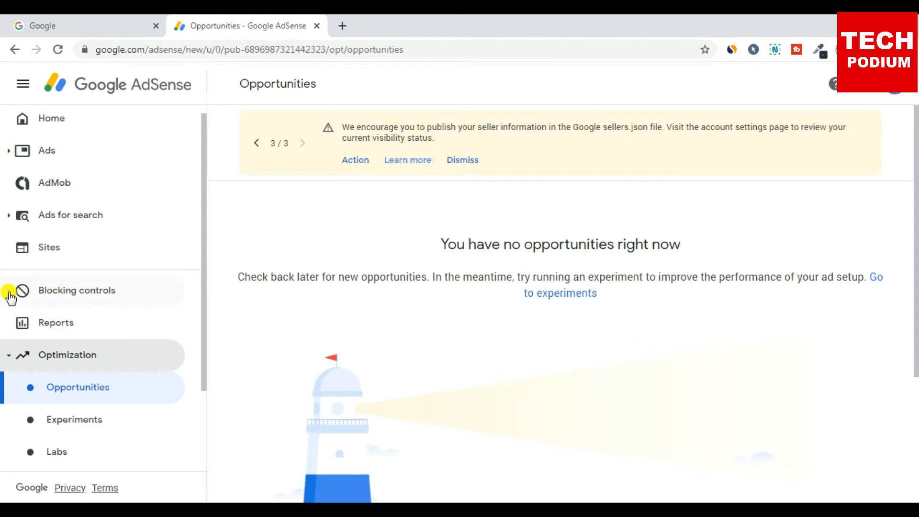
{"action": "left_click", "coordinate": [79, 292]}
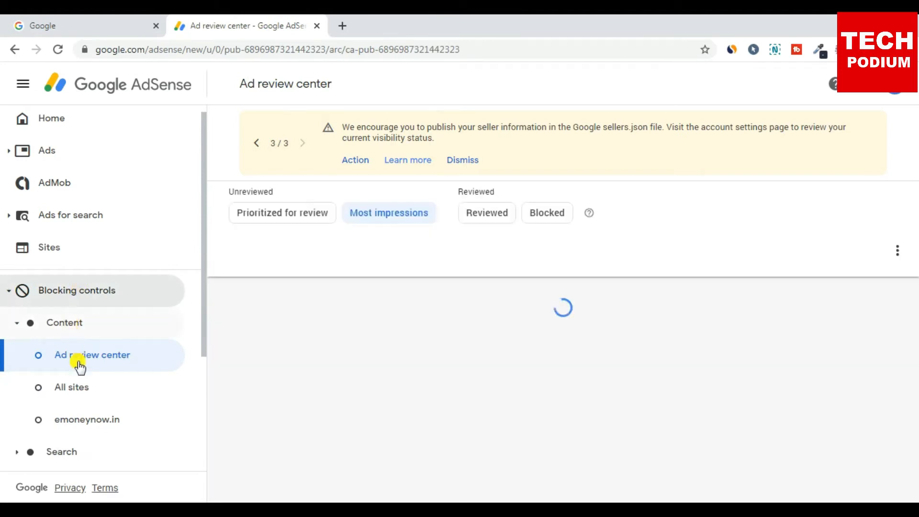
{"action": "left_click", "coordinate": [70, 327]}
{"action": "left_click", "coordinate": [69, 327]}
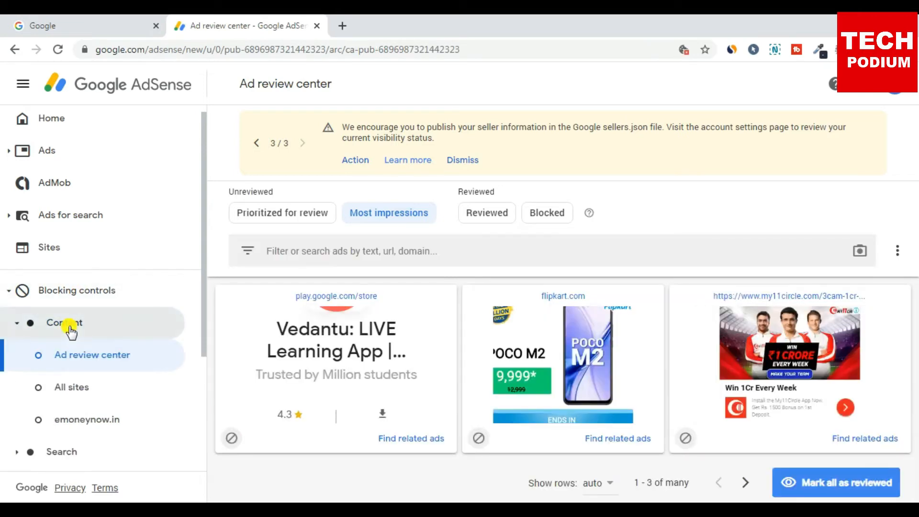
{"action": "left_click", "coordinate": [70, 327]}
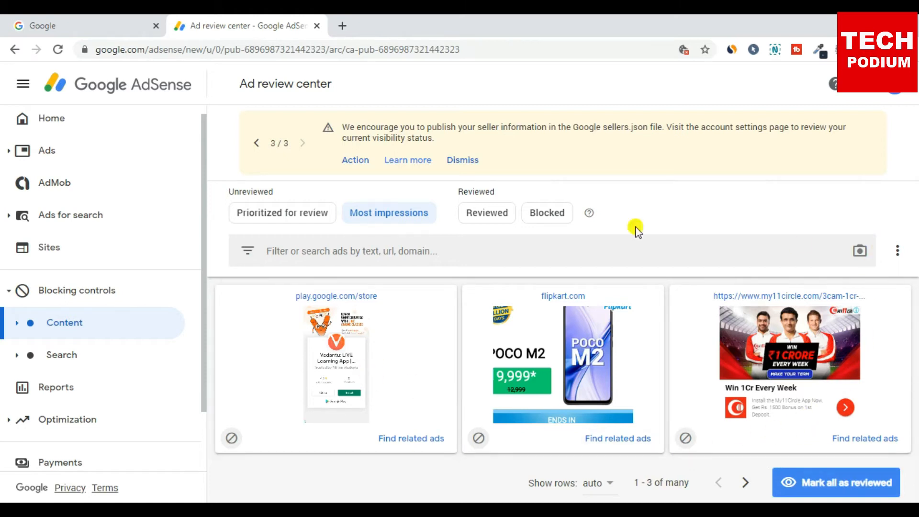
- Page through the unreviewed ads with the most impressions and check the additional option for blocked Google Ads accounts
{"action": "left_click", "coordinate": [745, 483]}
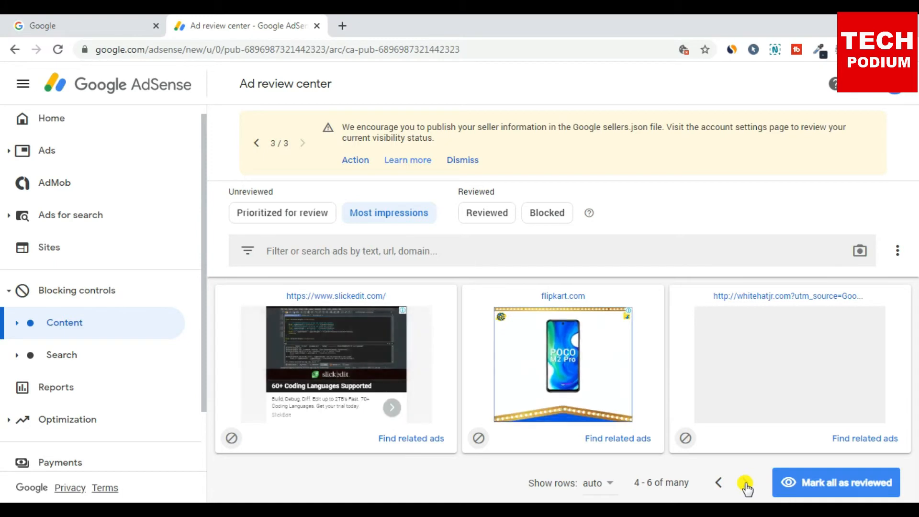
{"action": "left_click", "coordinate": [745, 483]}
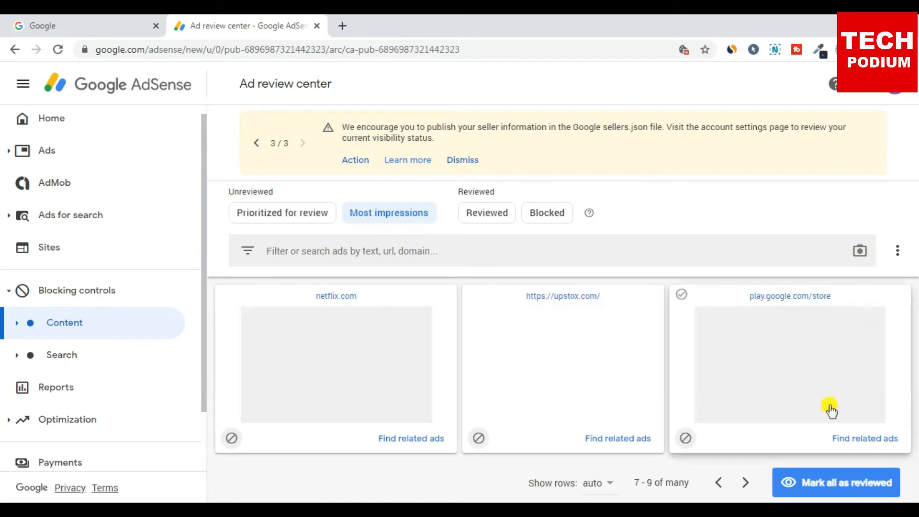
{"action": "left_click", "coordinate": [901, 251]}
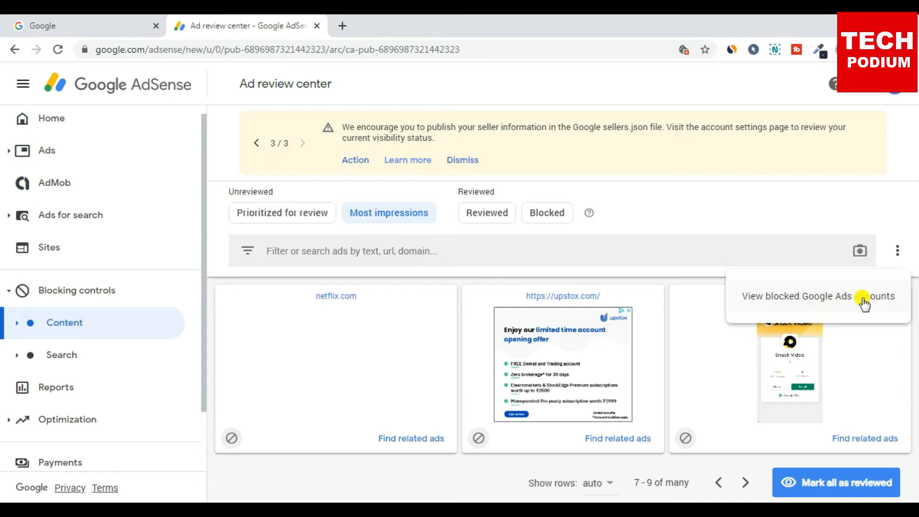
{"action": "left_click", "coordinate": [829, 187]}
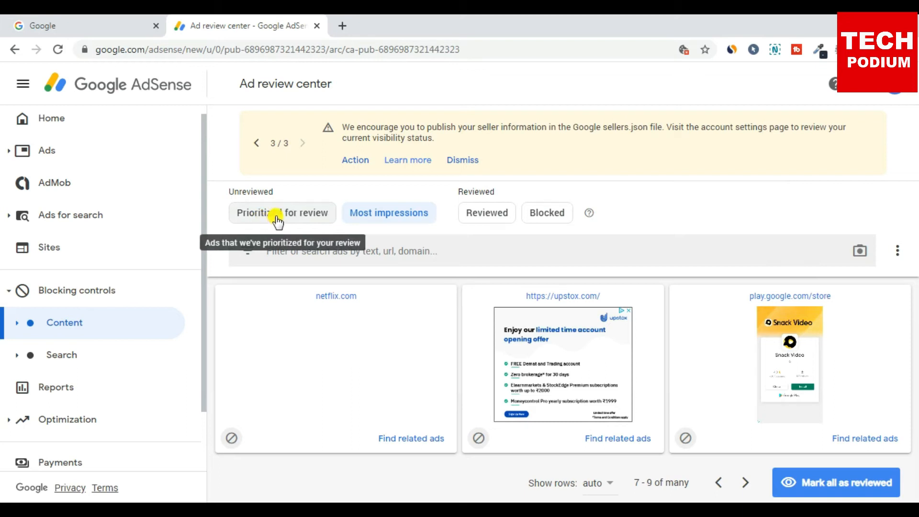
{"action": "left_click", "coordinate": [398, 217]}
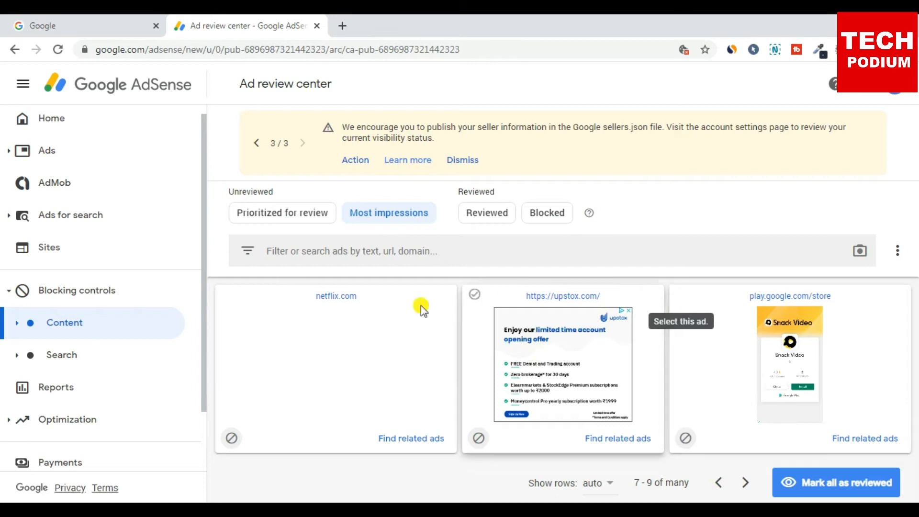
- Select the BYJU'S Classes ad among the following unreviewed ads, clear the selection and advance to the next set
{"action": "left_click", "coordinate": [742, 483]}
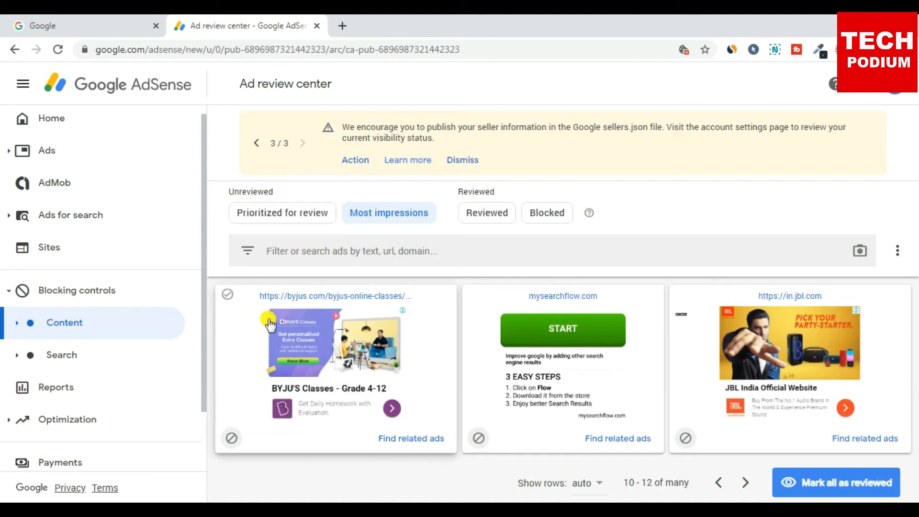
{"action": "left_click", "coordinate": [230, 294]}
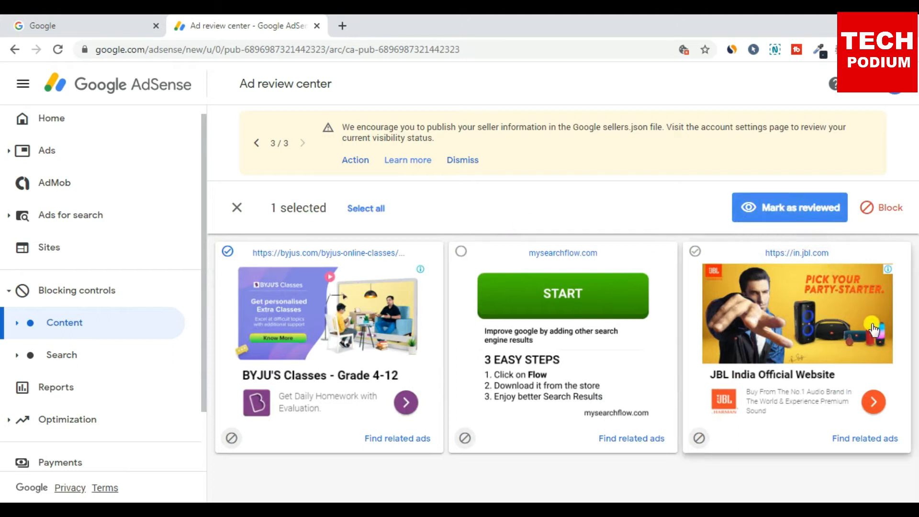
{"action": "left_click", "coordinate": [227, 252]}
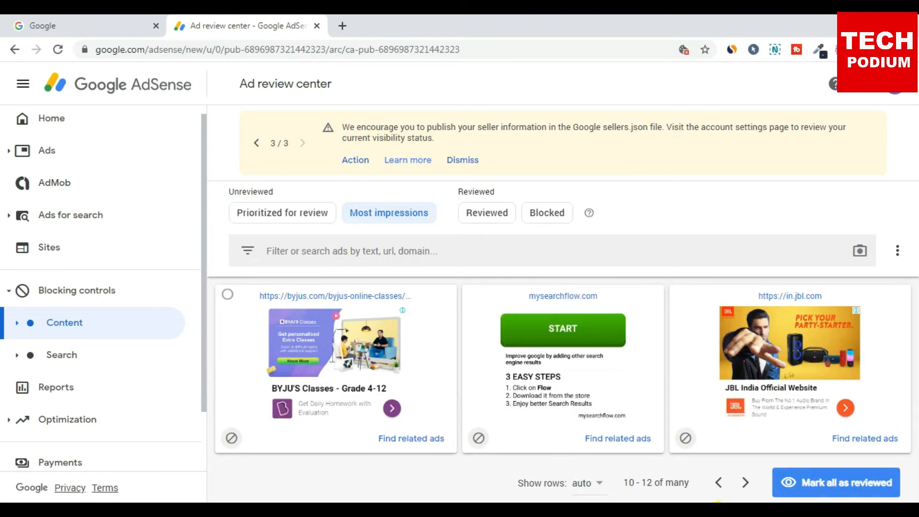
{"action": "left_click", "coordinate": [744, 482]}
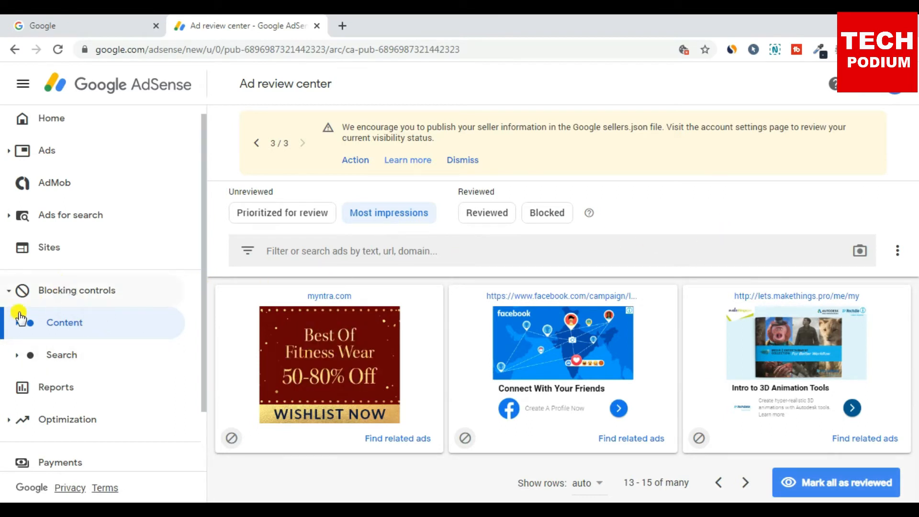
- Expand the content blocking controls and reopen the Ad review center at its first set of ads
{"action": "left_click", "coordinate": [16, 330]}
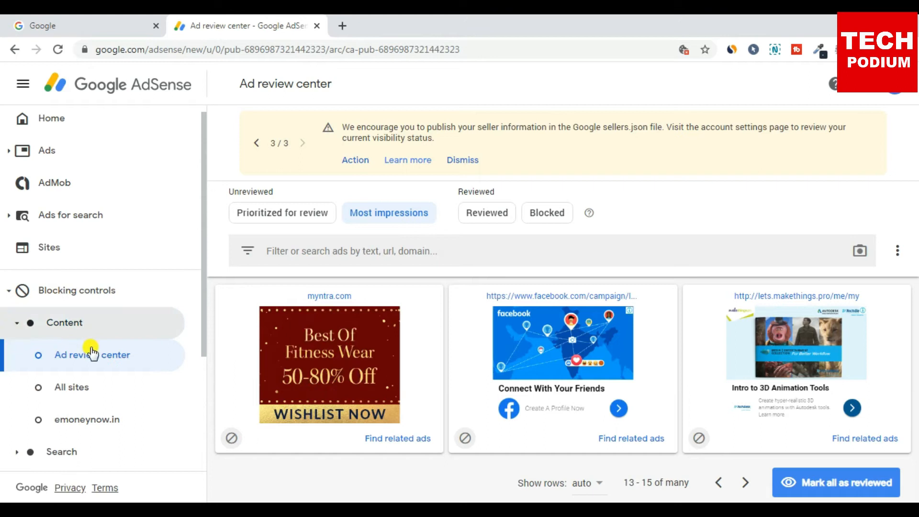
{"action": "scroll", "coordinate": [115, 335], "scroll_direction": "down", "scroll_amount": 2}
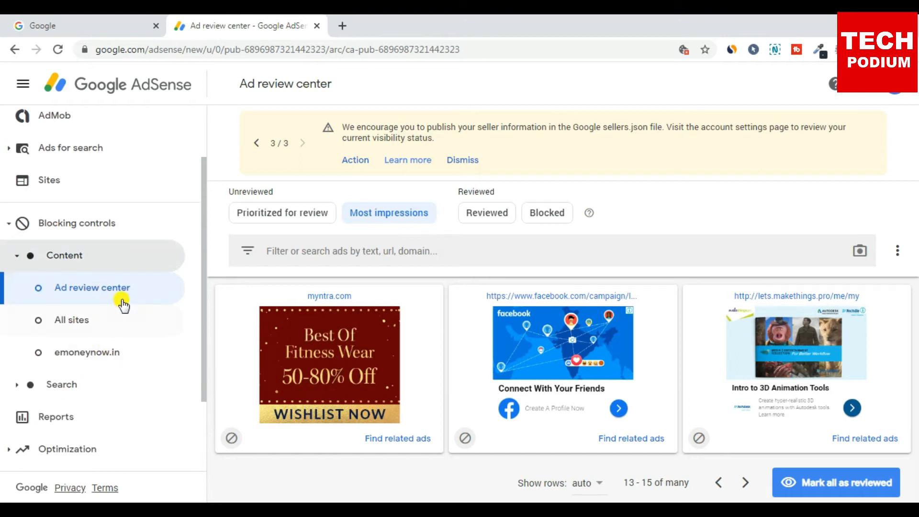
{"action": "left_click", "coordinate": [96, 295]}
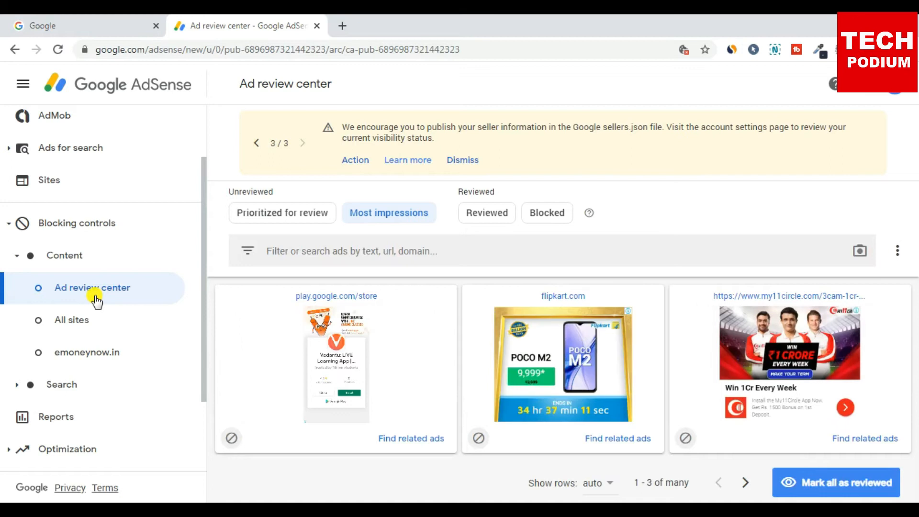
- Open the content blocking controls for all sites and examine the available ad management cards
{"action": "left_click", "coordinate": [73, 318]}
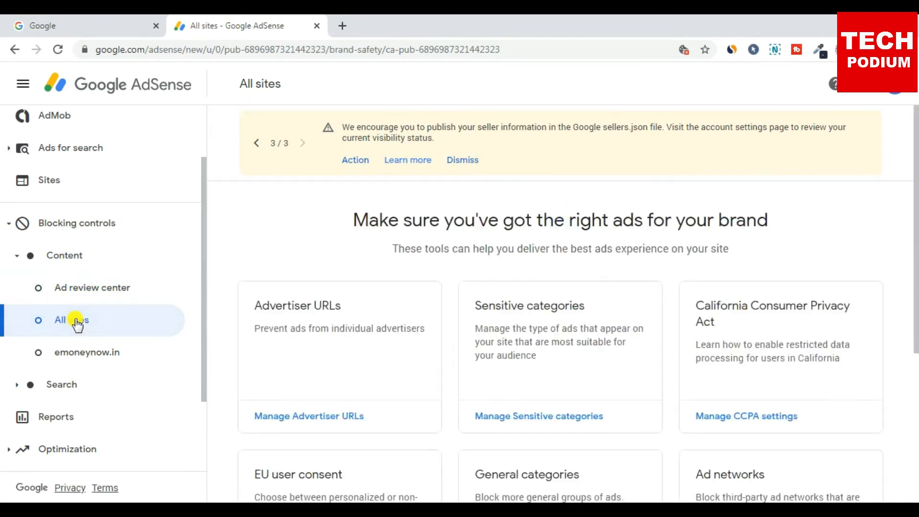
{"action": "scroll", "coordinate": [429, 262], "scroll_direction": "down", "scroll_amount": 2}
{"action": "scroll", "coordinate": [431, 262], "scroll_direction": "up", "scroll_amount": 2}
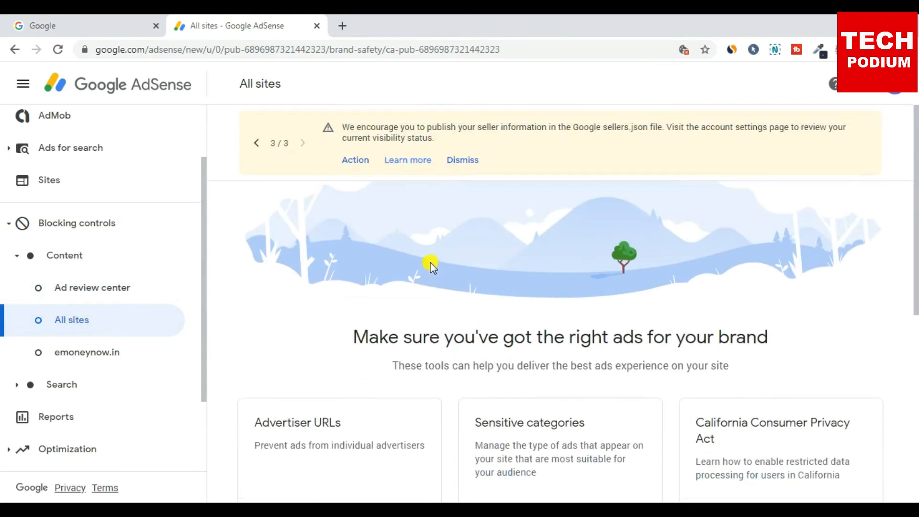
{"action": "scroll", "coordinate": [430, 264], "scroll_direction": "down", "scroll_amount": 4}
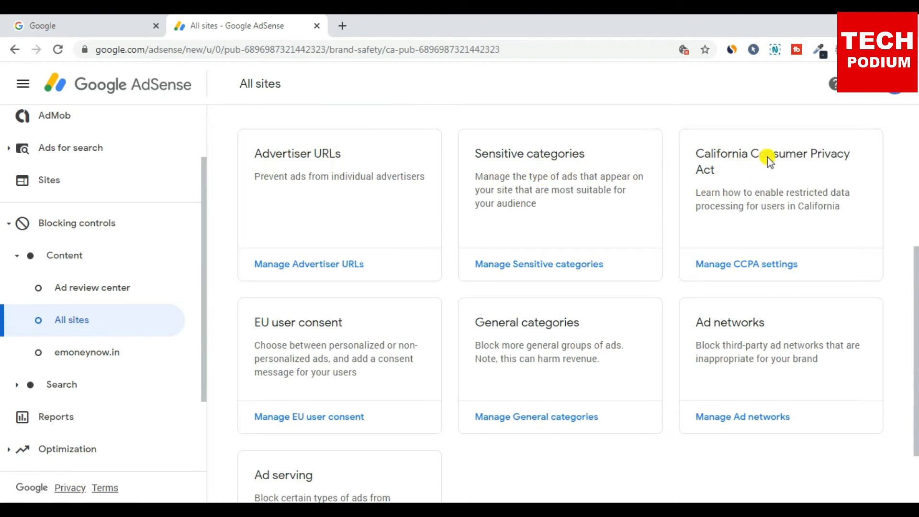
{"action": "scroll", "coordinate": [297, 274], "scroll_direction": "down", "scroll_amount": 2}
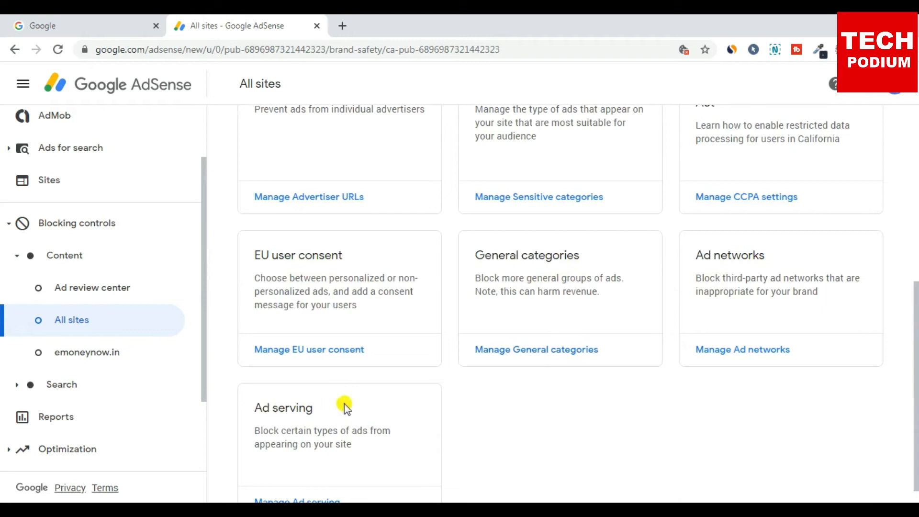
{"action": "scroll", "coordinate": [348, 401], "scroll_direction": "down", "scroll_amount": 1}
{"action": "scroll", "coordinate": [380, 390], "scroll_direction": "up", "scroll_amount": 5}
{"action": "scroll", "coordinate": [363, 352], "scroll_direction": "down", "scroll_amount": 3}
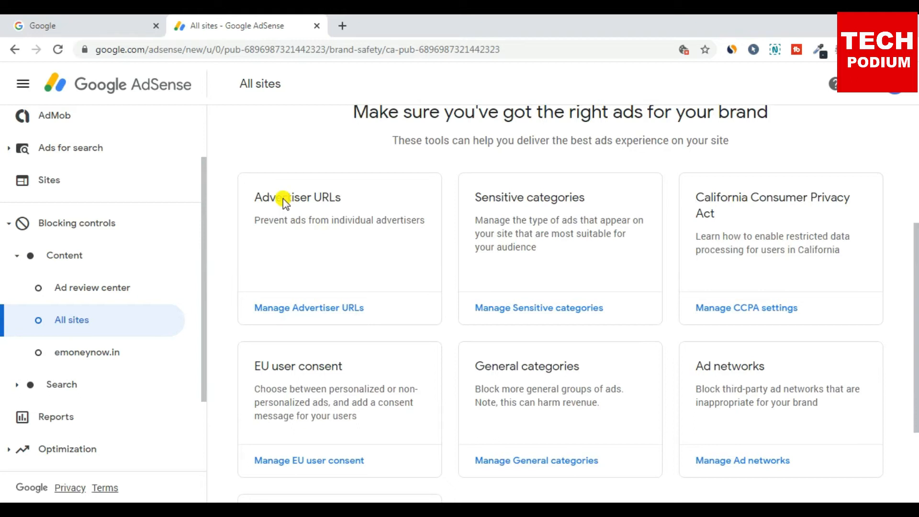
- View the Advertiser URLs blocking page with its URL entry field, and return to the All sites overview
{"action": "right_click", "coordinate": [306, 309]}
{"action": "left_click", "coordinate": [527, 67]}
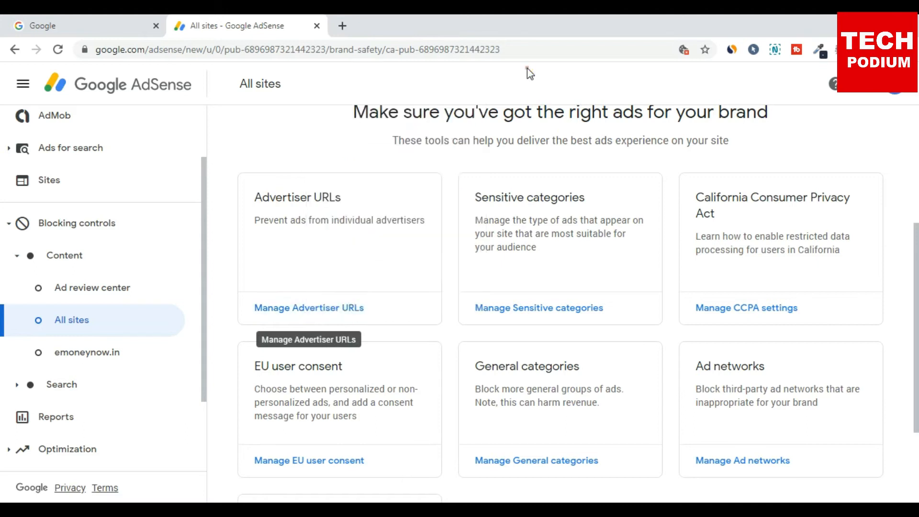
{"action": "left_click", "coordinate": [307, 310]}
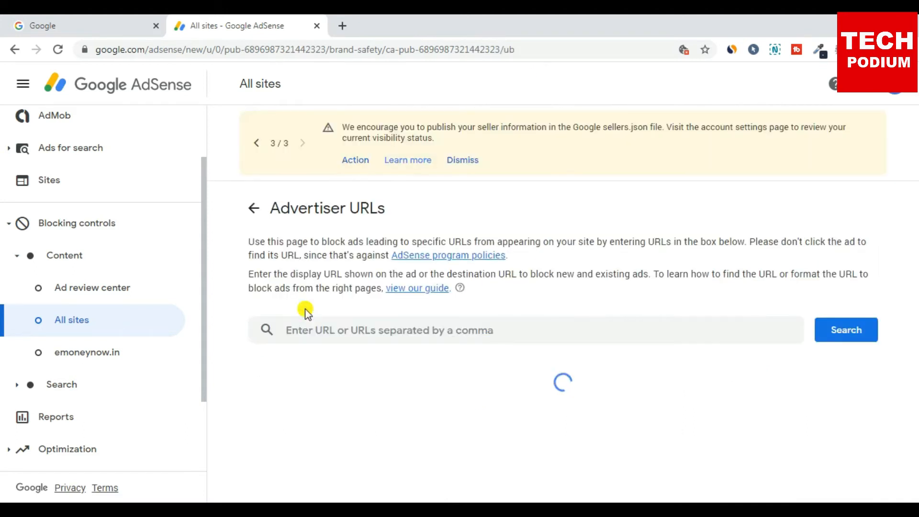
{"action": "left_click", "coordinate": [375, 325]}
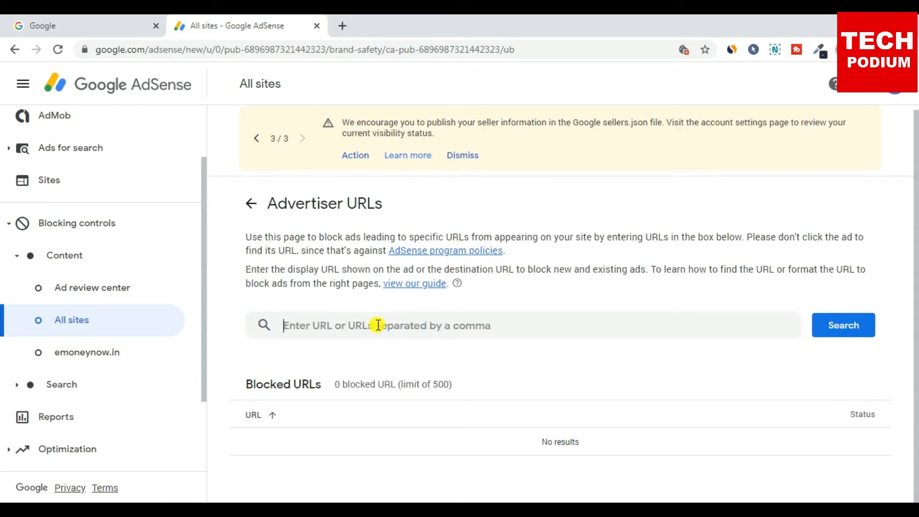
{"action": "left_click", "coordinate": [238, 205]}
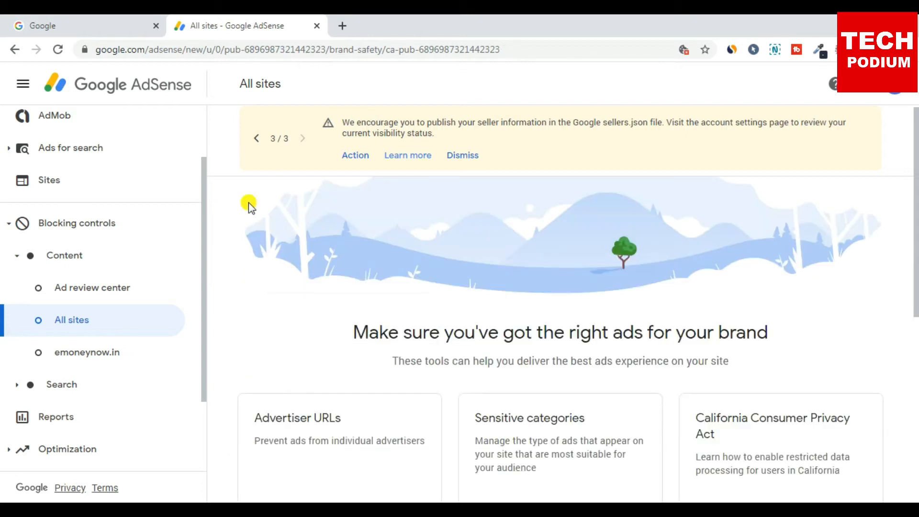
- Open the Sensitive categories settings and examine the standard and restricted categories with their allowed or blocked status
{"action": "scroll", "coordinate": [369, 329], "scroll_direction": "down", "scroll_amount": 4}
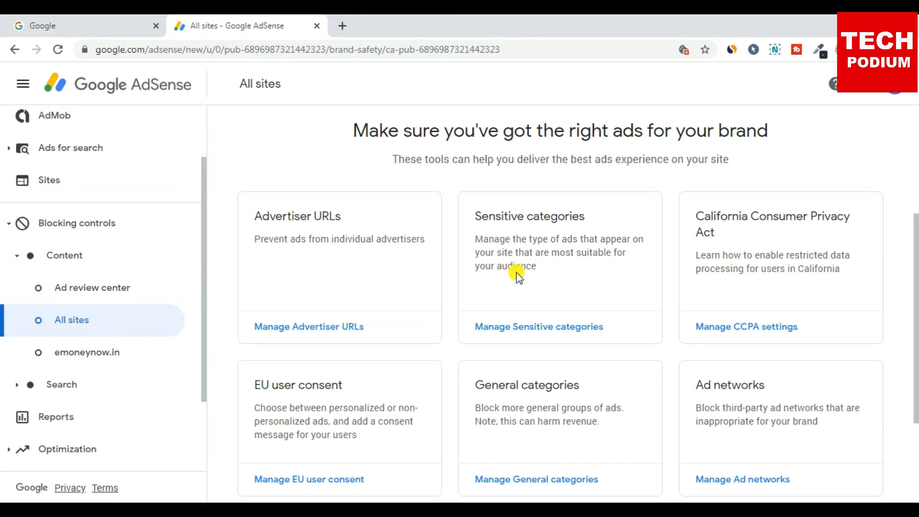
{"action": "left_click", "coordinate": [553, 328]}
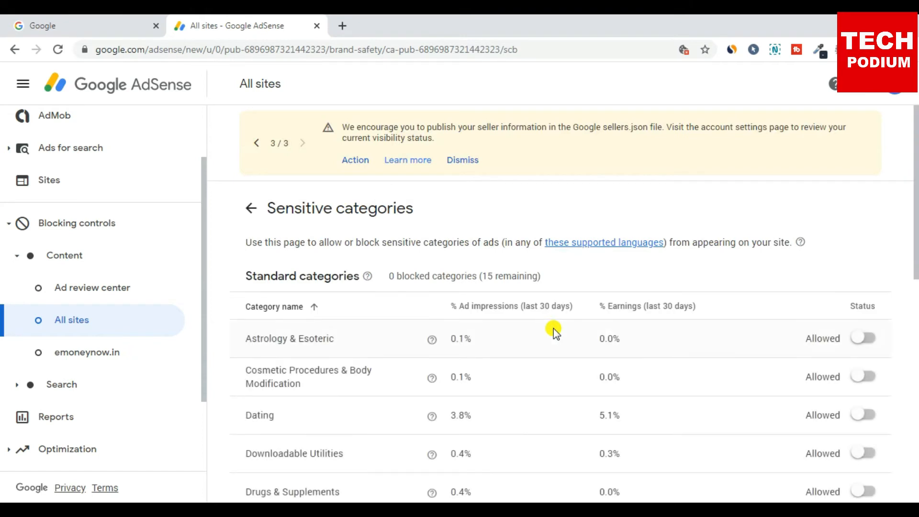
{"action": "scroll", "coordinate": [553, 329], "scroll_direction": "down", "scroll_amount": 7}
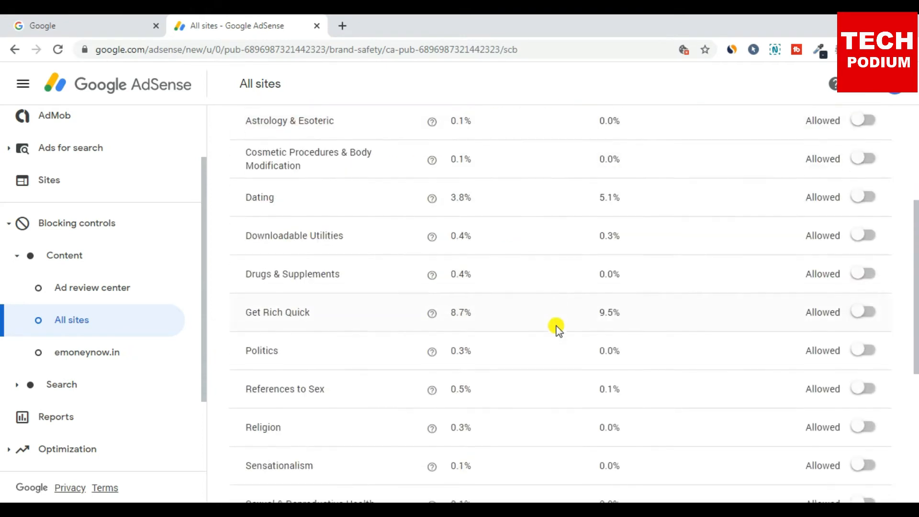
{"action": "scroll", "coordinate": [573, 354], "scroll_direction": "up", "scroll_amount": 7}
{"action": "scroll", "coordinate": [383, 338], "scroll_direction": "down", "scroll_amount": 3}
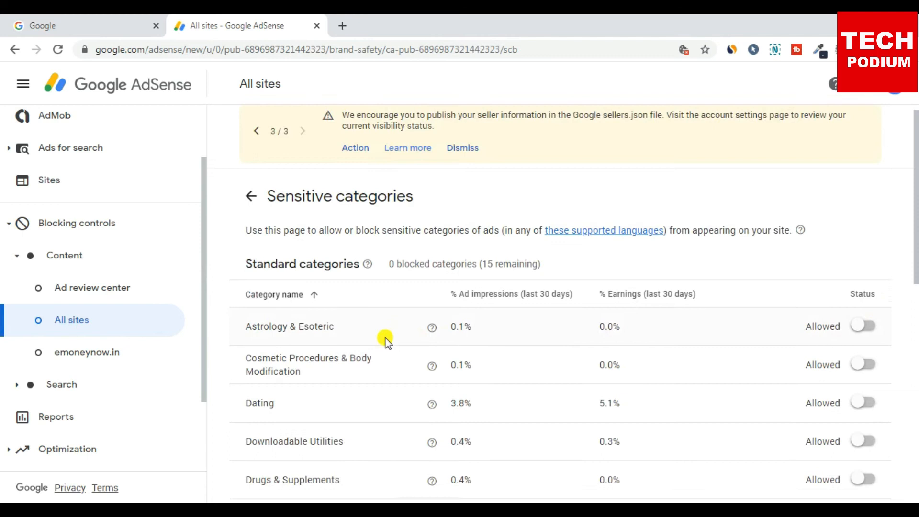
{"action": "scroll", "coordinate": [430, 335], "scroll_direction": "down", "scroll_amount": 8}
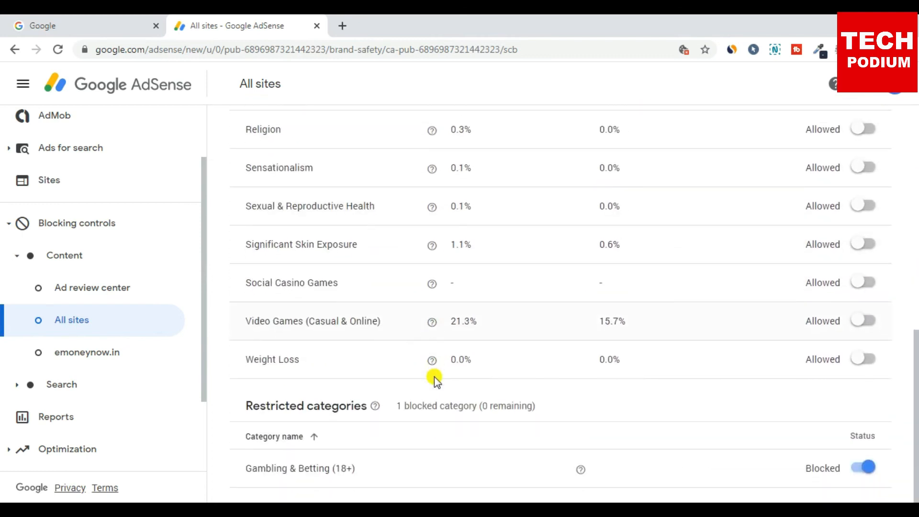
- Block the Cosmetic Procedures & Body Modification category among the standard sensitive categories
{"action": "scroll", "coordinate": [434, 378], "scroll_direction": "up", "scroll_amount": 10}
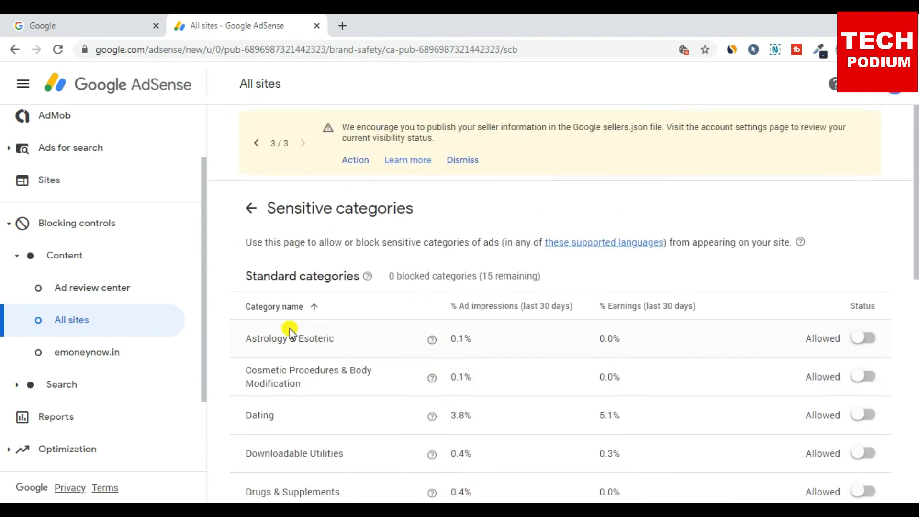
{"action": "scroll", "coordinate": [282, 287], "scroll_direction": "down", "scroll_amount": 1}
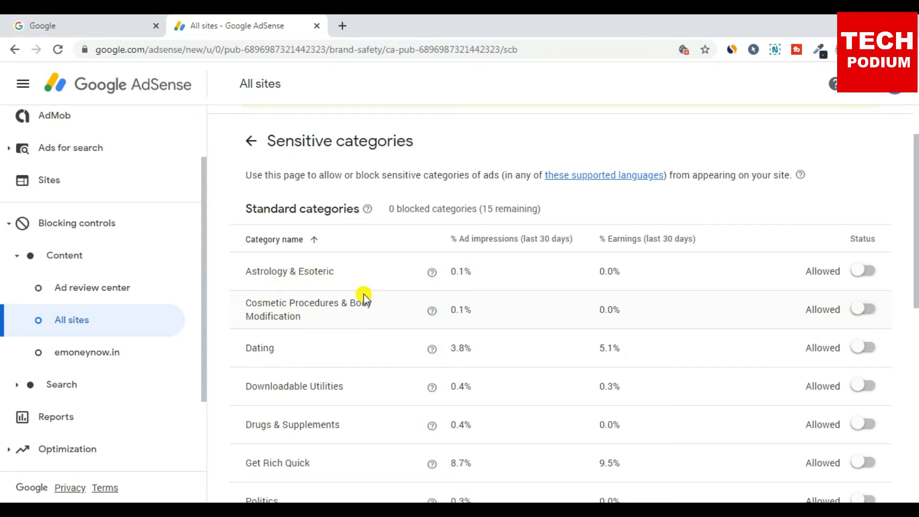
{"action": "left_click", "coordinate": [866, 309]}
{"action": "scroll", "coordinate": [875, 310], "scroll_direction": "down", "scroll_amount": 3}
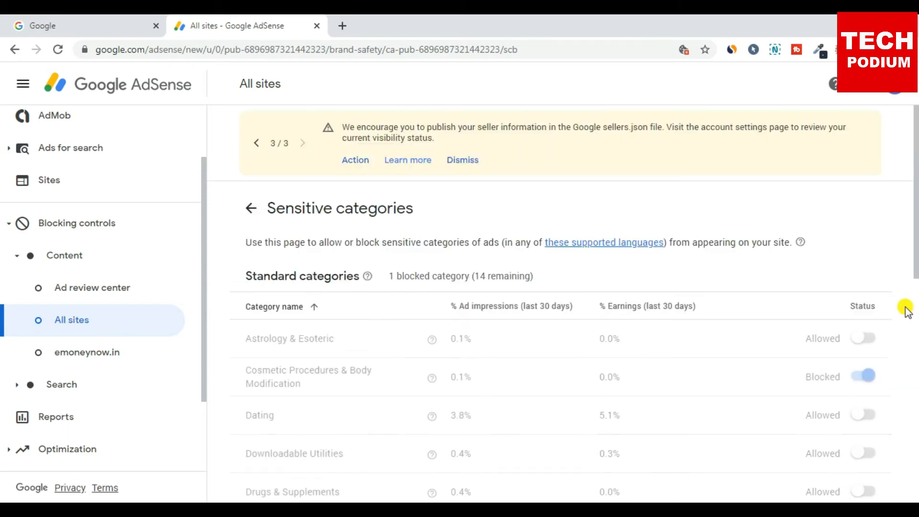
- Review the remaining standard sensitive categories and block Social Casino Games
{"action": "scroll", "coordinate": [889, 323], "scroll_direction": "down", "scroll_amount": 1}
{"action": "scroll", "coordinate": [889, 323], "scroll_direction": "down", "scroll_amount": 2}
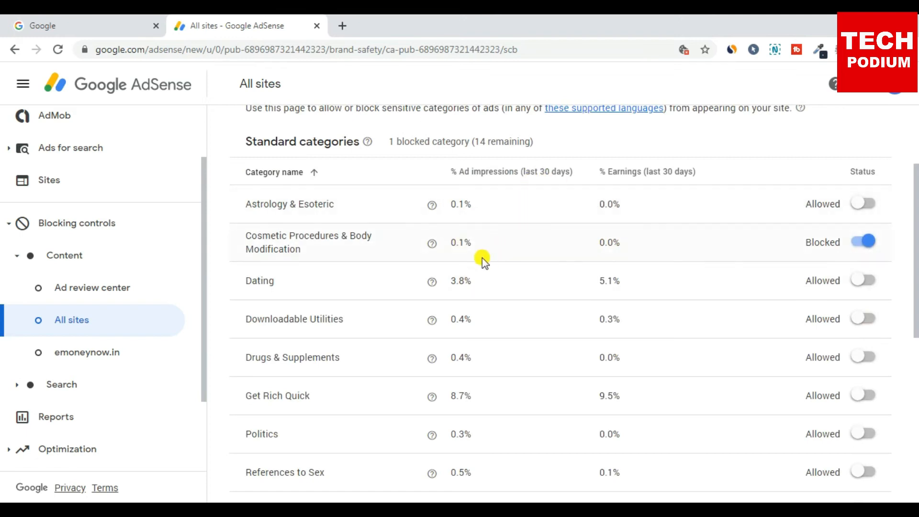
{"action": "scroll", "coordinate": [482, 258], "scroll_direction": "down", "scroll_amount": 1}
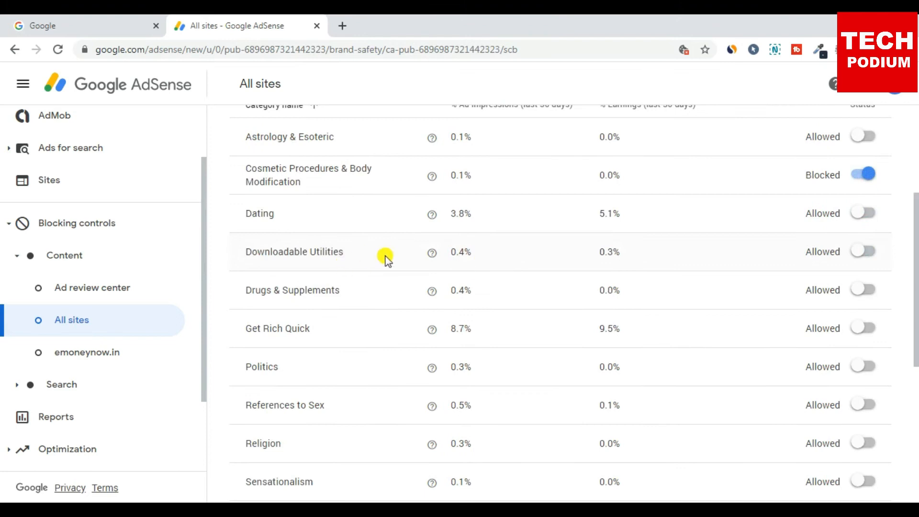
{"action": "scroll", "coordinate": [464, 375], "scroll_direction": "down", "scroll_amount": 1}
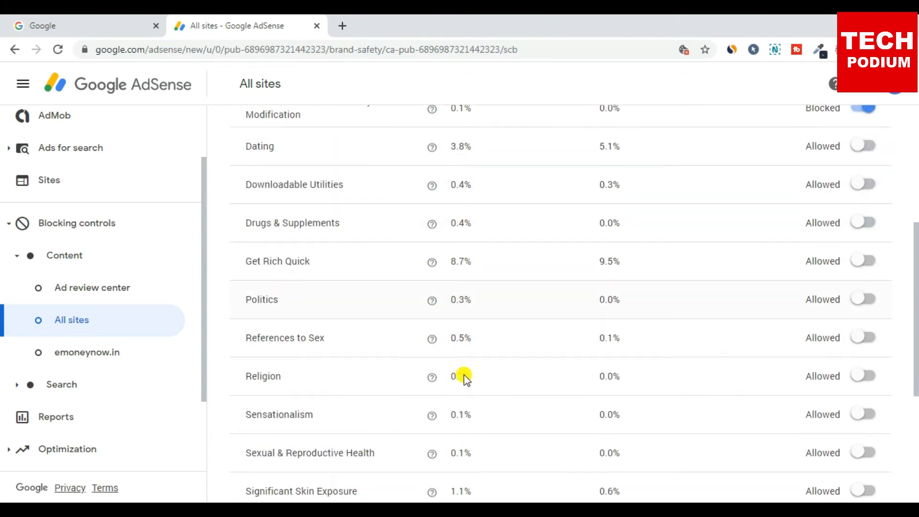
{"action": "scroll", "coordinate": [464, 374], "scroll_direction": "down", "scroll_amount": 3}
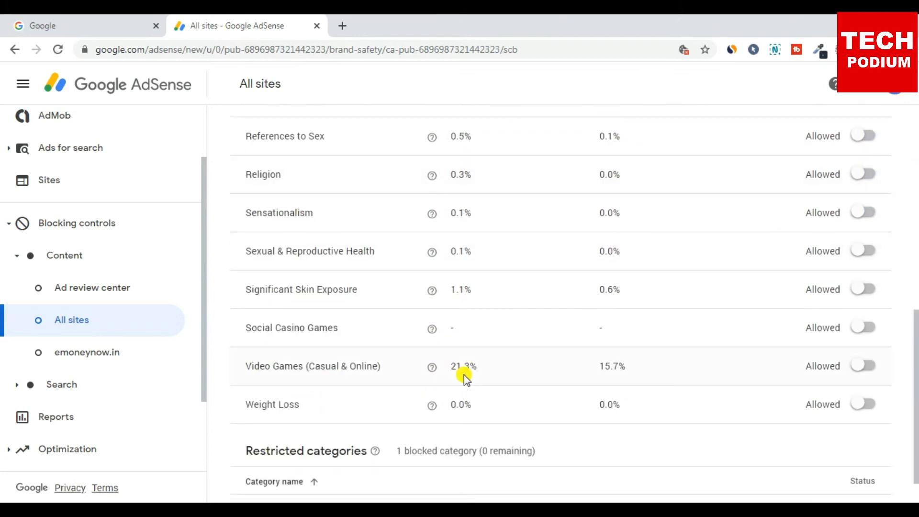
{"action": "scroll", "coordinate": [463, 374], "scroll_direction": "up", "scroll_amount": 2}
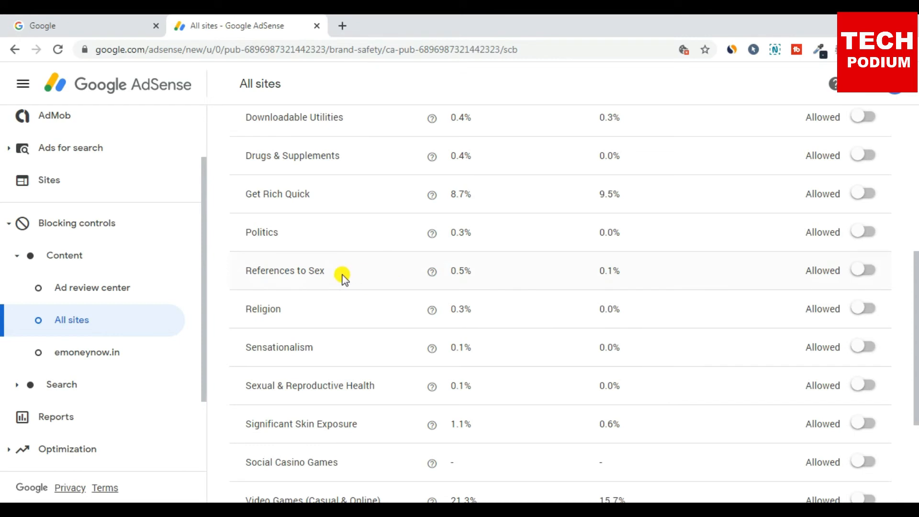
{"action": "scroll", "coordinate": [327, 306], "scroll_direction": "down", "scroll_amount": 2}
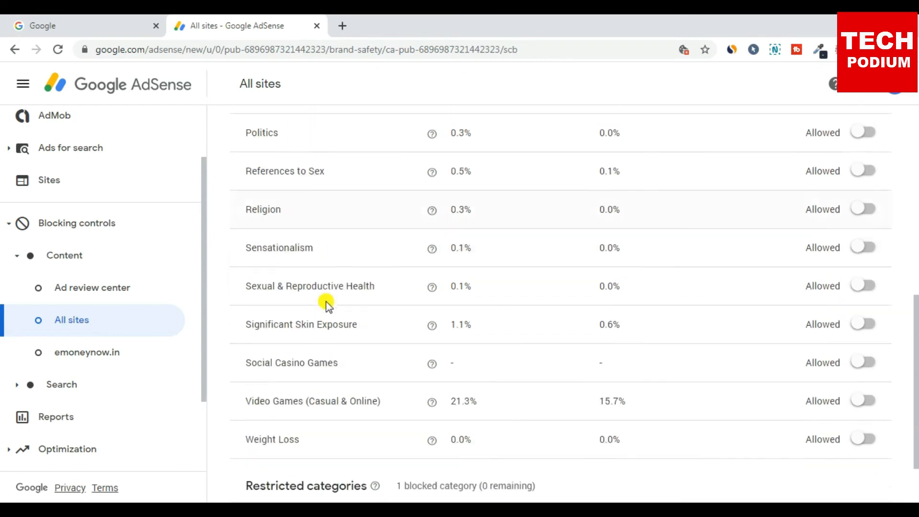
{"action": "scroll", "coordinate": [326, 306], "scroll_direction": "down", "scroll_amount": 1}
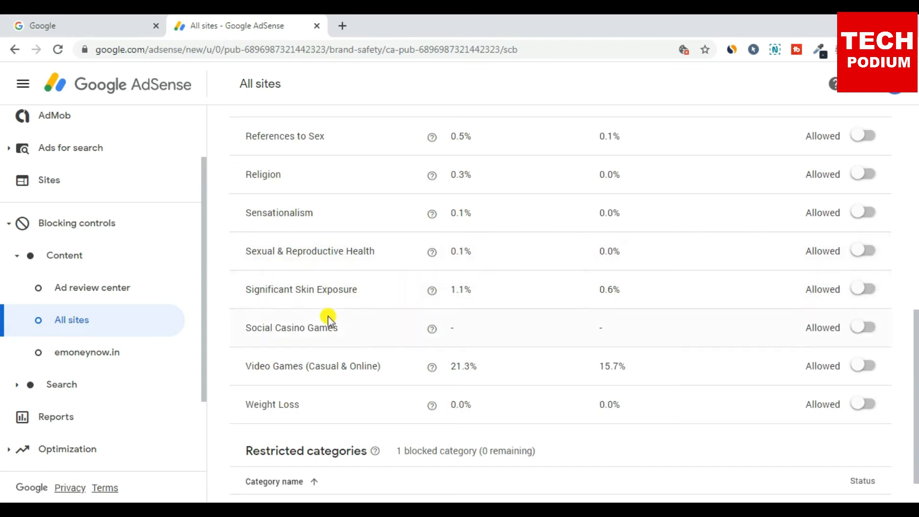
{"action": "scroll", "coordinate": [299, 297], "scroll_direction": "down", "scroll_amount": 1}
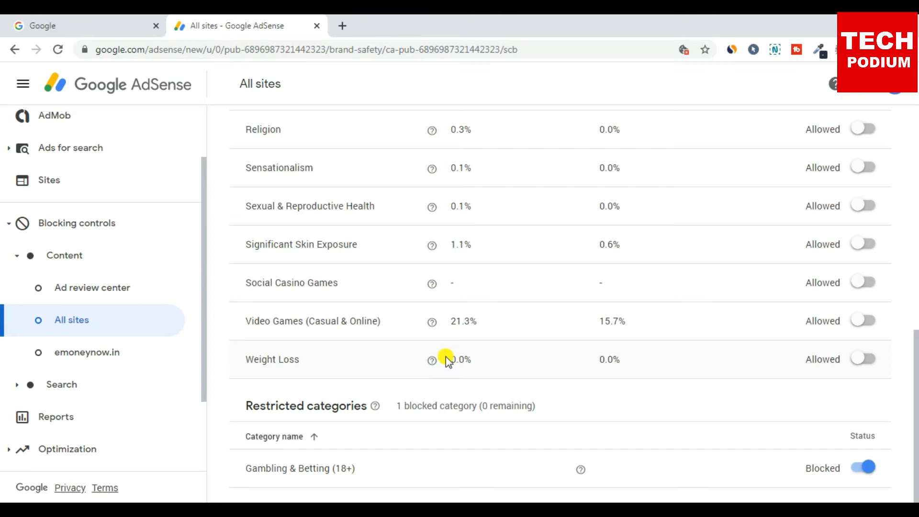
{"action": "scroll", "coordinate": [549, 313], "scroll_direction": "up", "scroll_amount": 7}
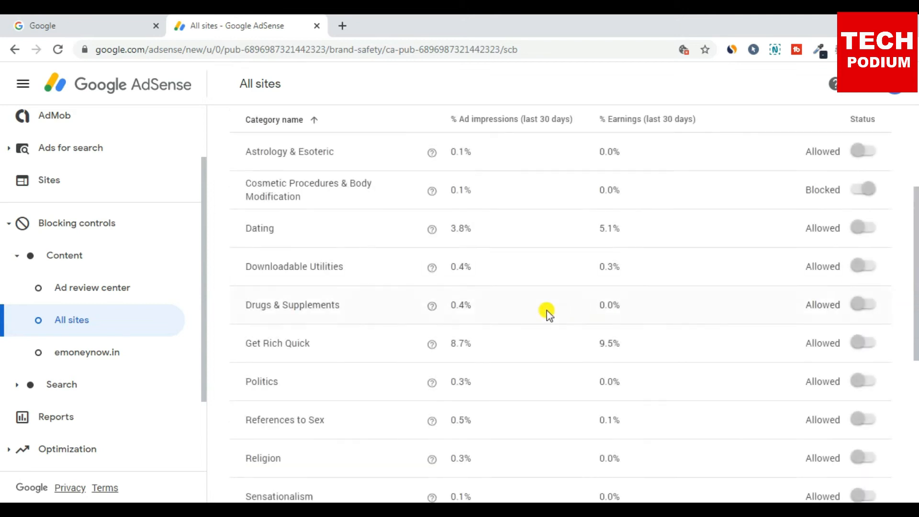
{"action": "scroll", "coordinate": [501, 362], "scroll_direction": "down", "scroll_amount": 7}
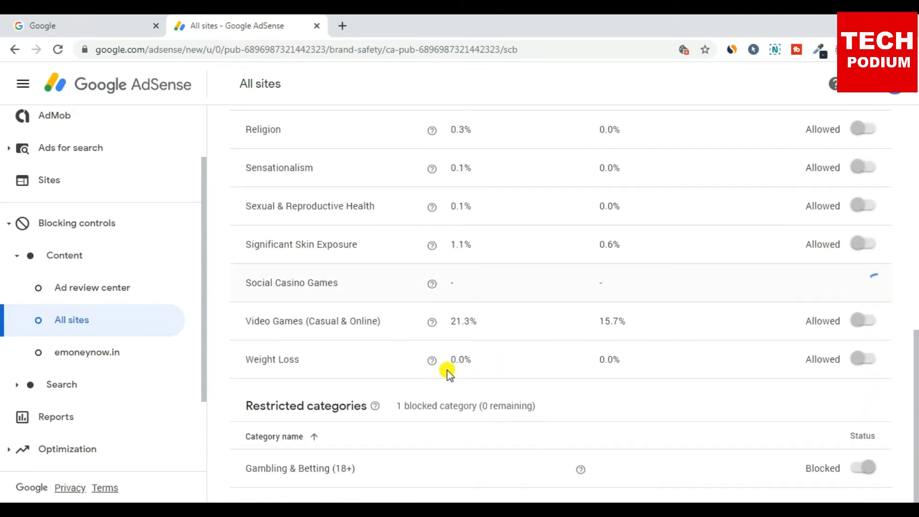
{"action": "scroll", "coordinate": [558, 376], "scroll_direction": "down", "scroll_amount": 7}
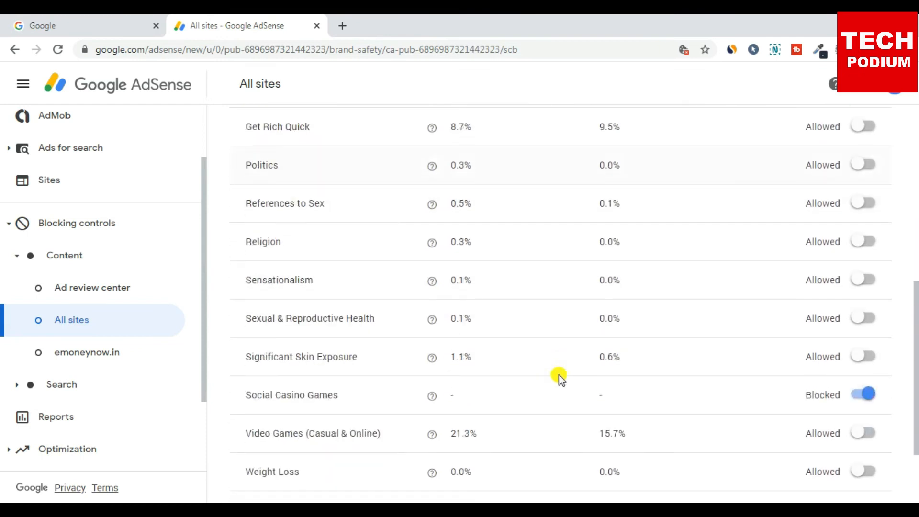
{"action": "scroll", "coordinate": [558, 374], "scroll_direction": "down", "scroll_amount": 2}
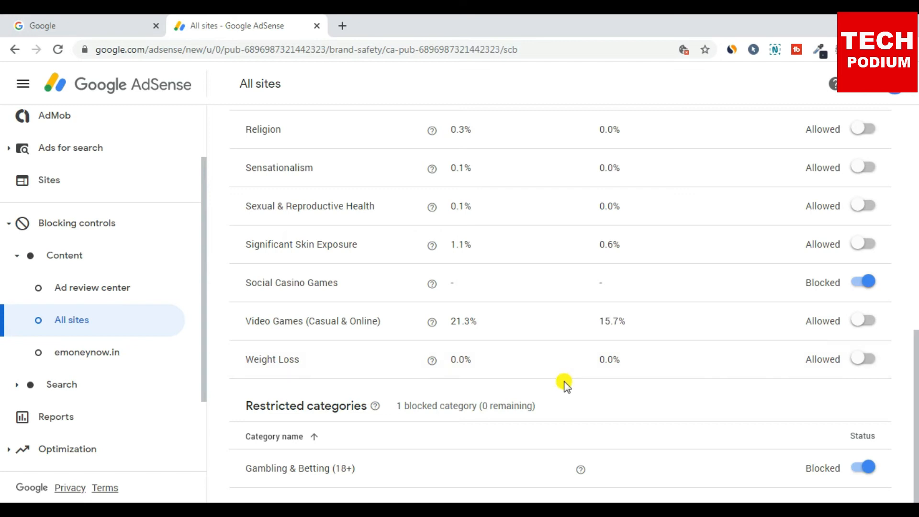
- Return from Sensitive categories to the All sites overview and examine the California Consumer Privacy Act, EU user consent and neighbouring cards
{"action": "scroll", "coordinate": [565, 383], "scroll_direction": "up", "scroll_amount": 9}
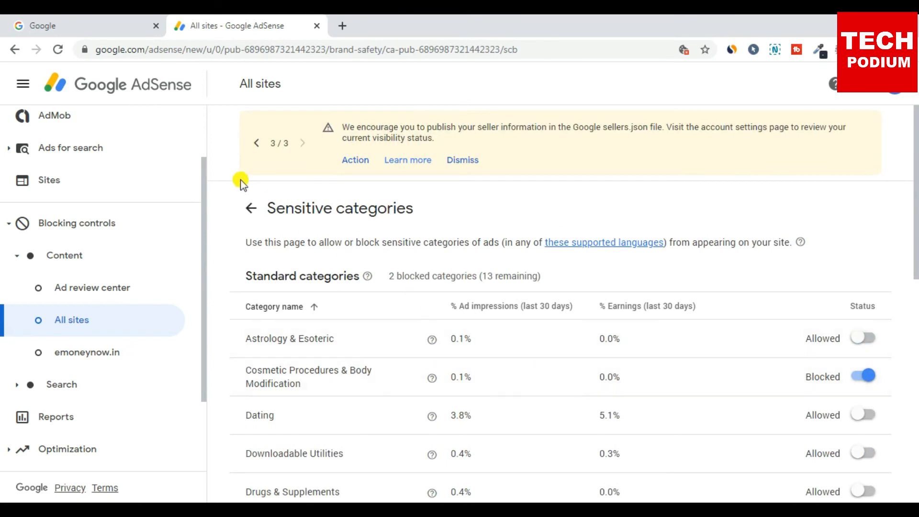
{"action": "left_click", "coordinate": [246, 208]}
{"action": "scroll", "coordinate": [641, 373], "scroll_direction": "down", "scroll_amount": 3}
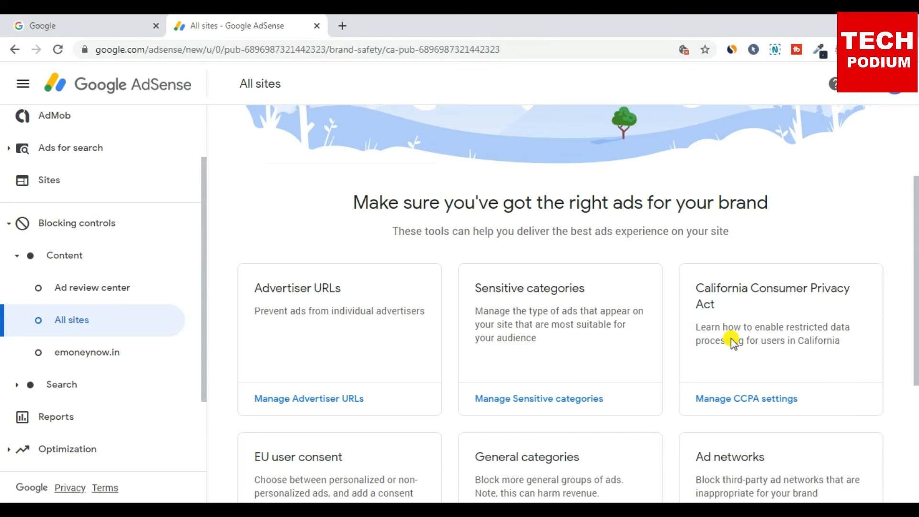
{"action": "scroll", "coordinate": [731, 339], "scroll_direction": "down", "scroll_amount": 1}
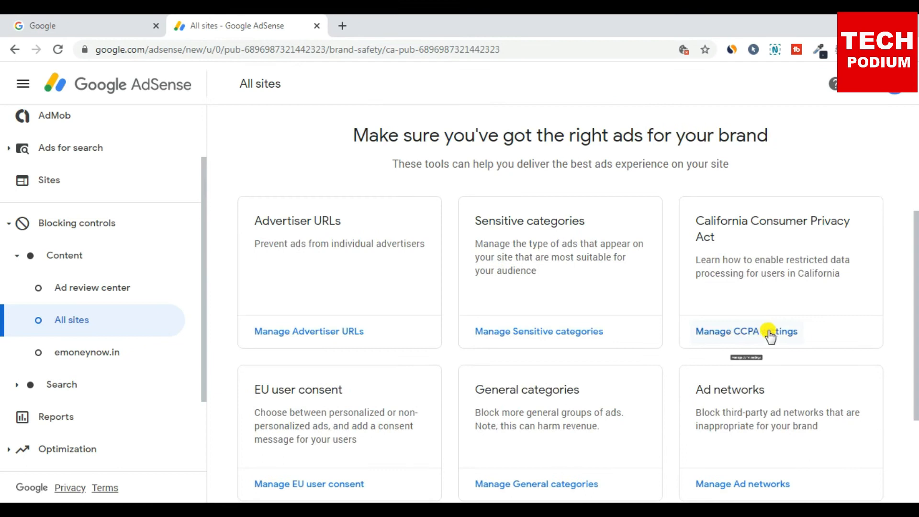
{"action": "scroll", "coordinate": [586, 369], "scroll_direction": "down", "scroll_amount": 2}
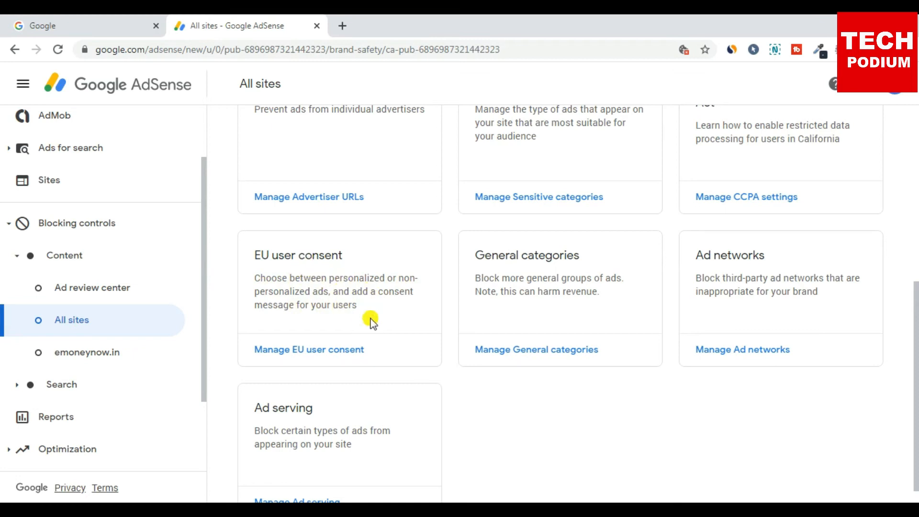
- Open the EU user consent settings, examine the ad type and ad technology provider options, and return to the All sites overview
{"action": "left_click", "coordinate": [331, 352]}
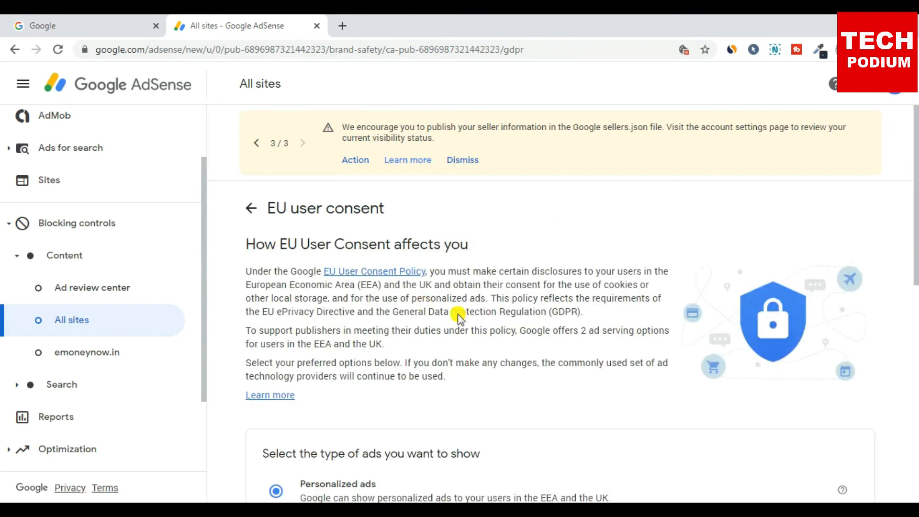
{"action": "scroll", "coordinate": [459, 256], "scroll_direction": "down", "scroll_amount": 13}
{"action": "scroll", "coordinate": [499, 351], "scroll_direction": "up", "scroll_amount": 4}
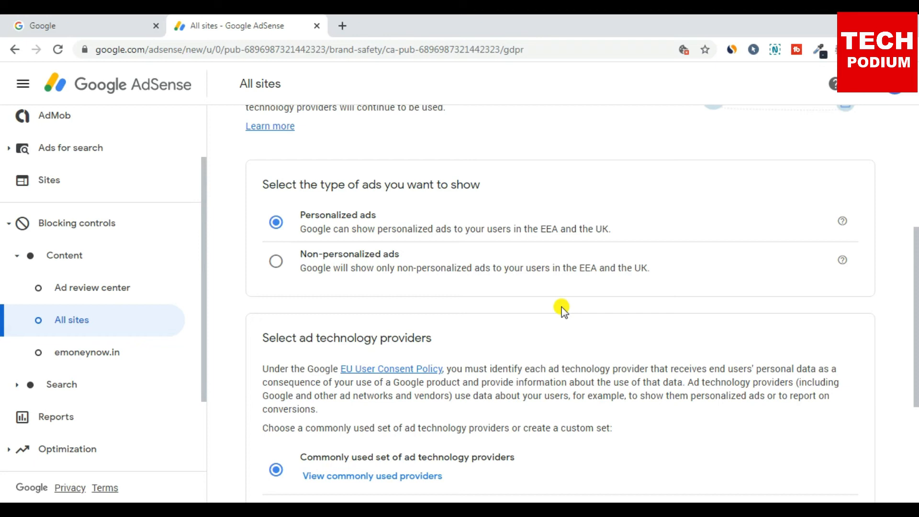
{"action": "scroll", "coordinate": [561, 309], "scroll_direction": "down", "scroll_amount": 3}
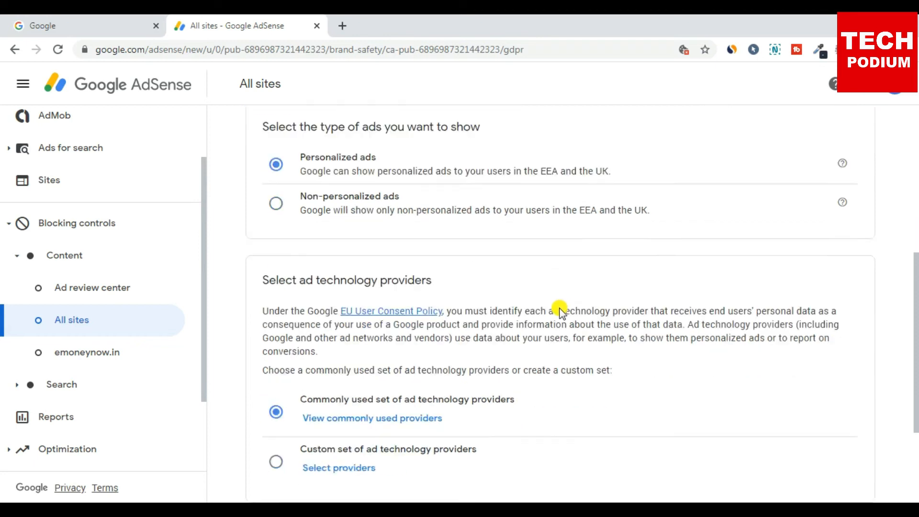
{"action": "scroll", "coordinate": [561, 308], "scroll_direction": "down", "scroll_amount": 2}
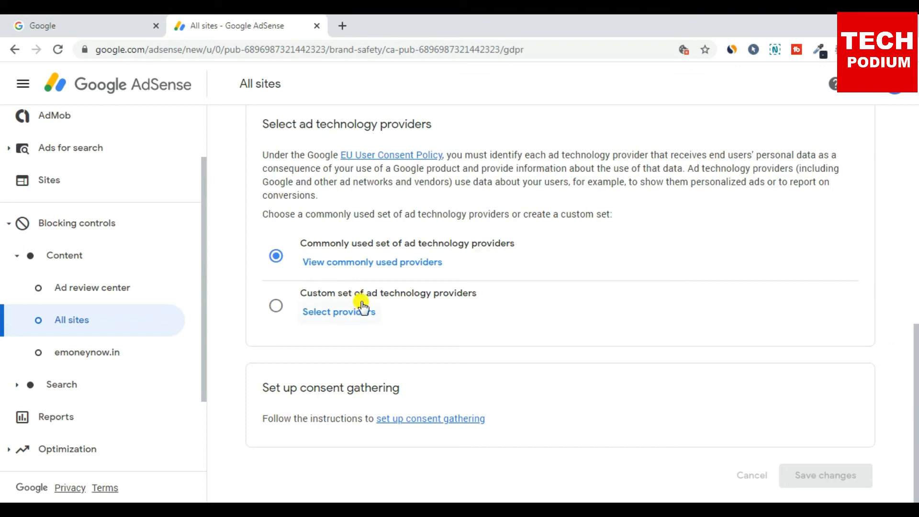
{"action": "scroll", "coordinate": [493, 364], "scroll_direction": "up", "scroll_amount": 3}
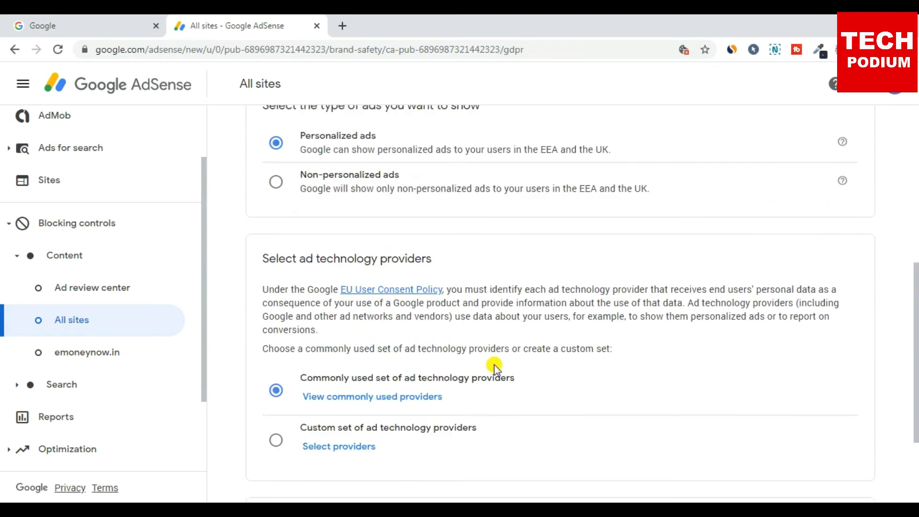
{"action": "scroll", "coordinate": [494, 365], "scroll_direction": "up", "scroll_amount": 10}
{"action": "left_click", "coordinate": [252, 214]}
- Open the General categories settings and examine the list of blocked categories with their impressions, earnings and blocked sub-categories
{"action": "scroll", "coordinate": [418, 330], "scroll_direction": "down", "scroll_amount": 3}
{"action": "scroll", "coordinate": [418, 330], "scroll_direction": "down", "scroll_amount": 4}
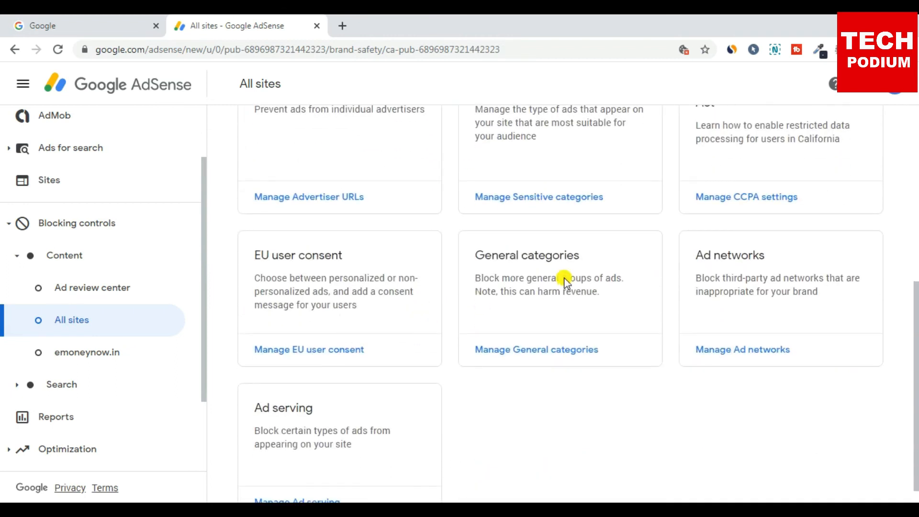
{"action": "left_click", "coordinate": [533, 354]}
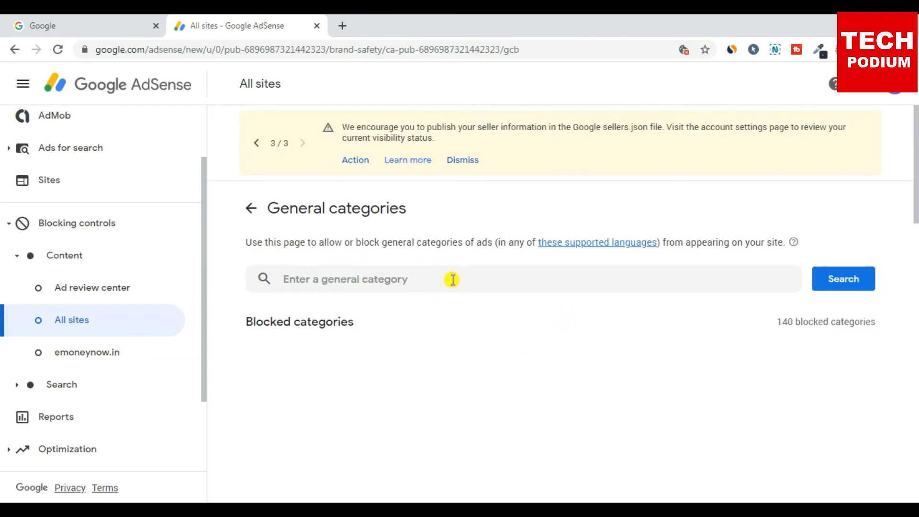
{"action": "scroll", "coordinate": [455, 265], "scroll_direction": "down", "scroll_amount": 3}
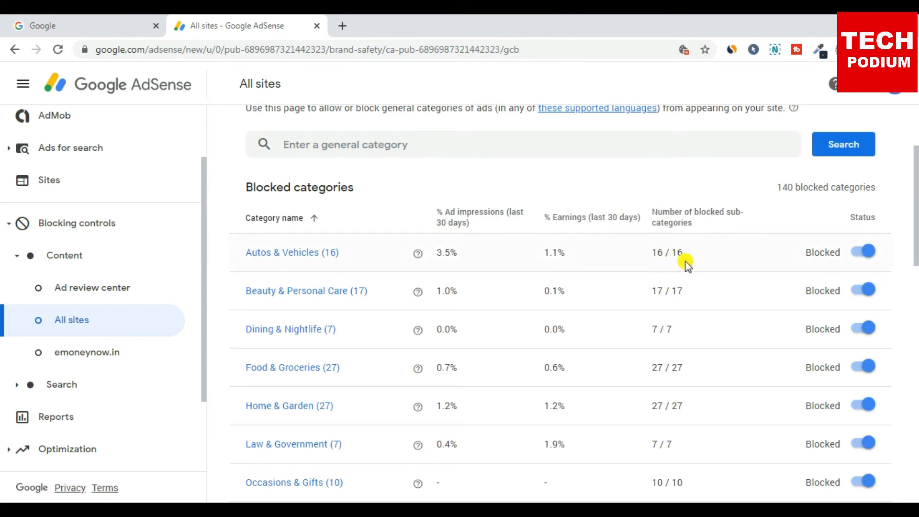
{"action": "scroll", "coordinate": [667, 314], "scroll_direction": "down", "scroll_amount": 4}
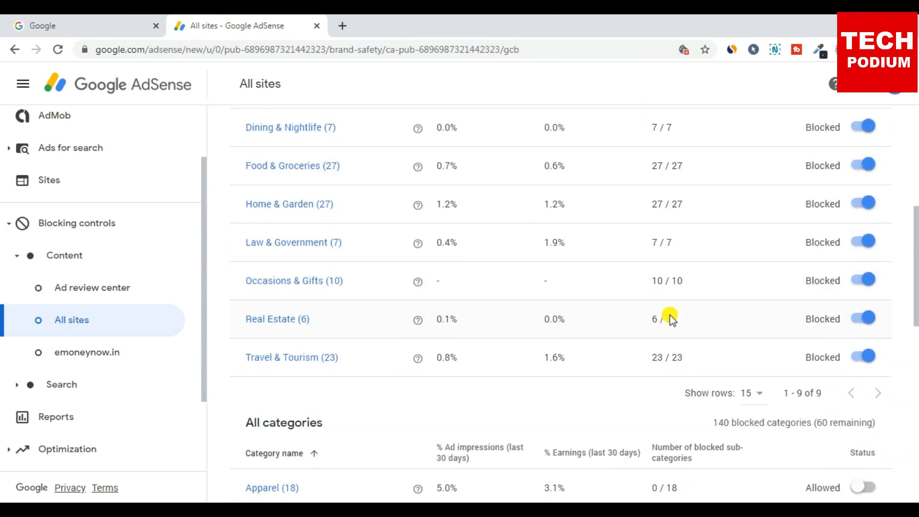
{"action": "scroll", "coordinate": [670, 316], "scroll_direction": "down", "scroll_amount": 4}
{"action": "scroll", "coordinate": [672, 318], "scroll_direction": "up", "scroll_amount": 8}
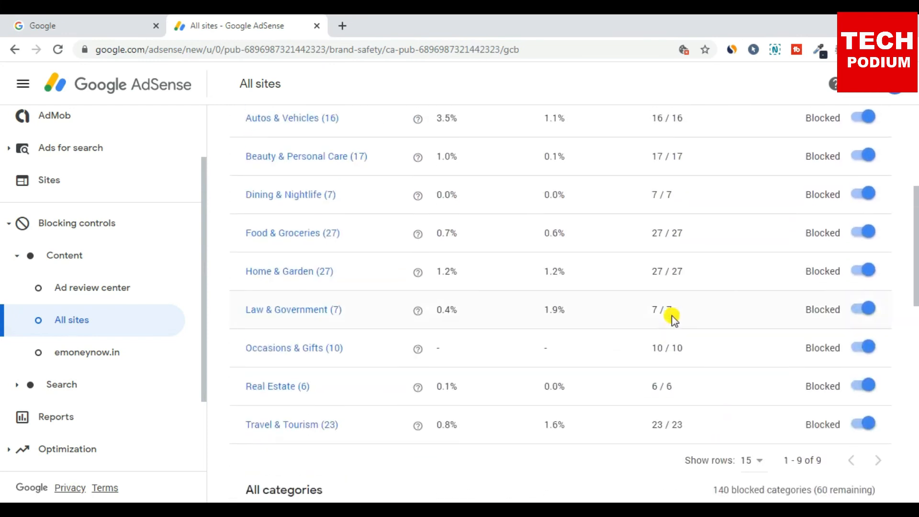
{"action": "scroll", "coordinate": [671, 314], "scroll_direction": "down", "scroll_amount": 3}
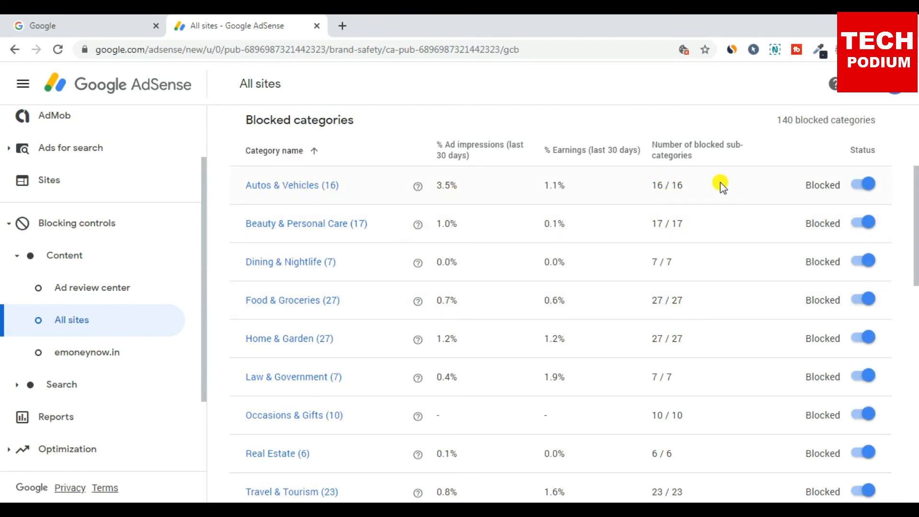
{"action": "scroll", "coordinate": [455, 197], "scroll_direction": "up", "scroll_amount": 2}
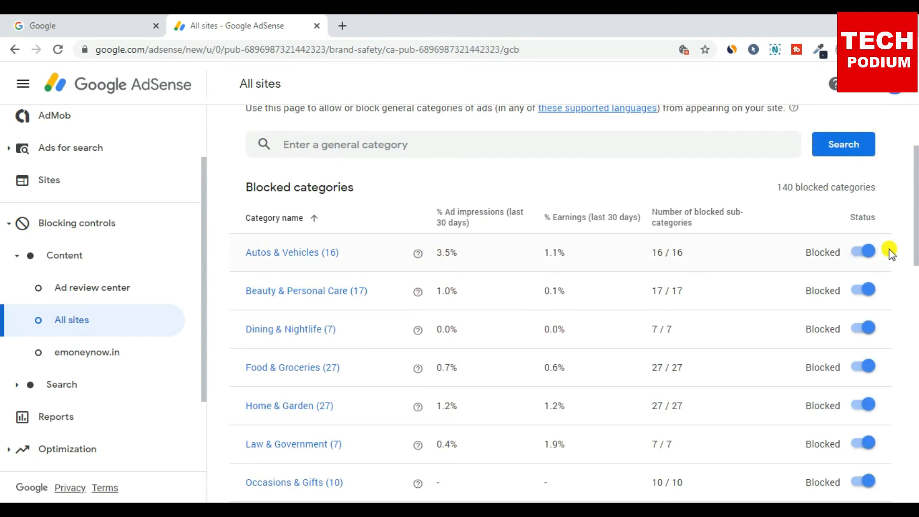
- Unblock the Autos & Vehicles general category and review the categories still listed as blocked
{"action": "left_click", "coordinate": [865, 253]}
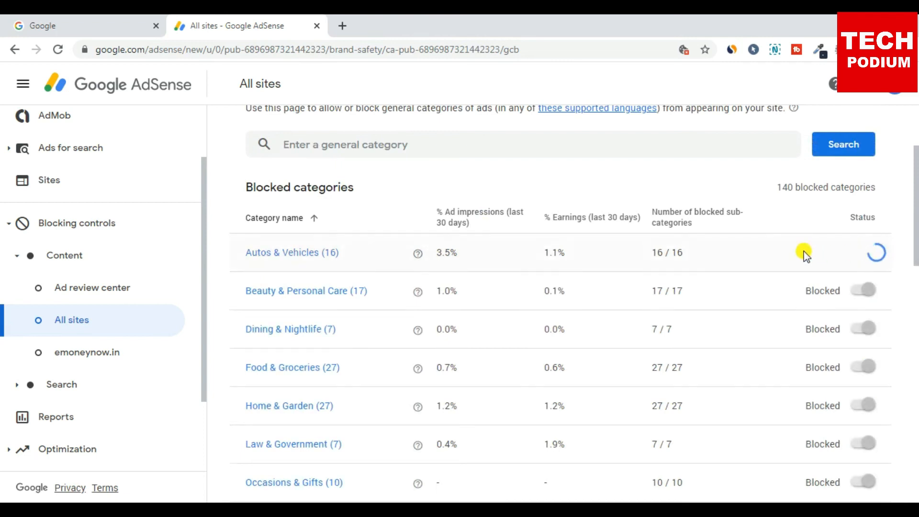
{"action": "scroll", "coordinate": [676, 262], "scroll_direction": "down", "scroll_amount": 3}
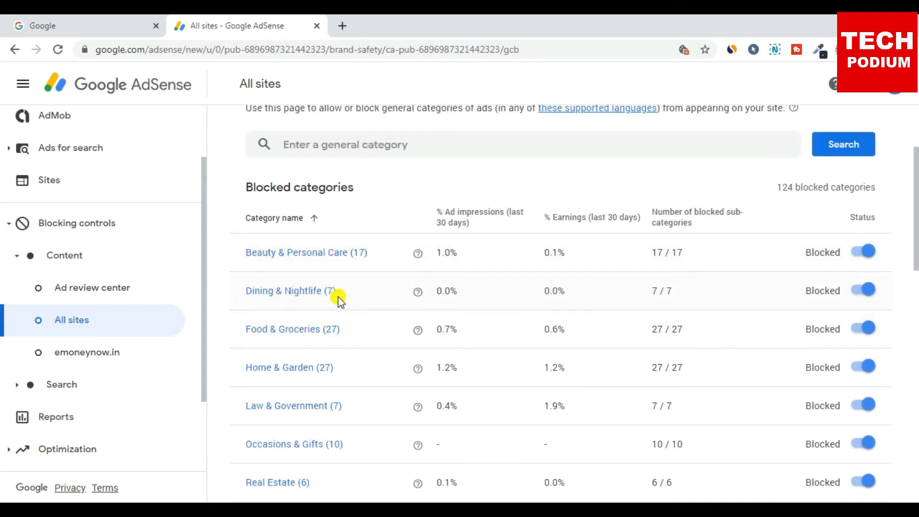
{"action": "scroll", "coordinate": [349, 296], "scroll_direction": "down", "scroll_amount": 2}
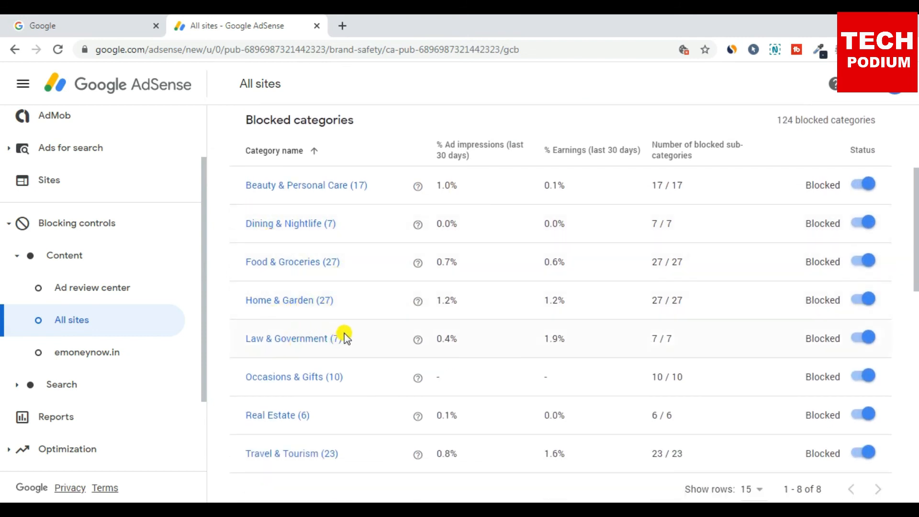
{"action": "scroll", "coordinate": [344, 337], "scroll_direction": "down", "scroll_amount": 2}
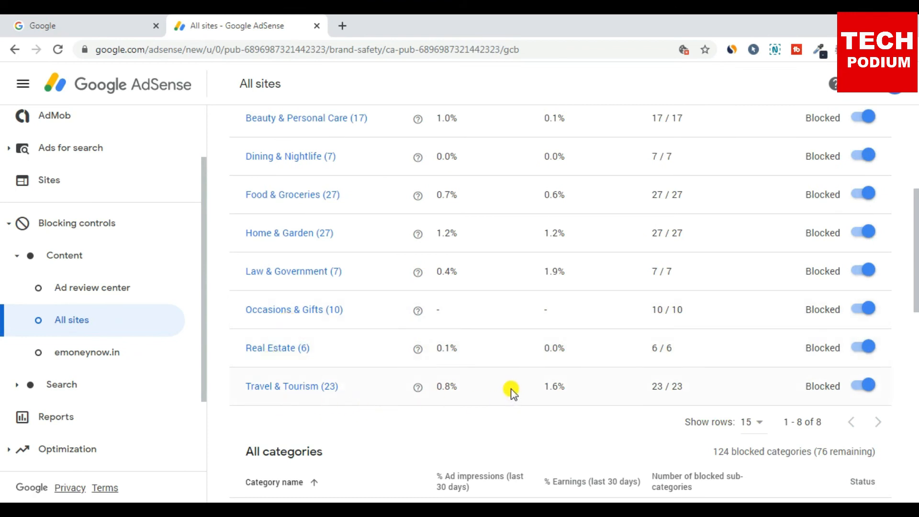
- Examine the impressions and earnings of each entry under All categories, highlighting the earnings share of Computers & Consumer Electronics
{"action": "scroll", "coordinate": [512, 391], "scroll_direction": "up", "scroll_amount": 2}
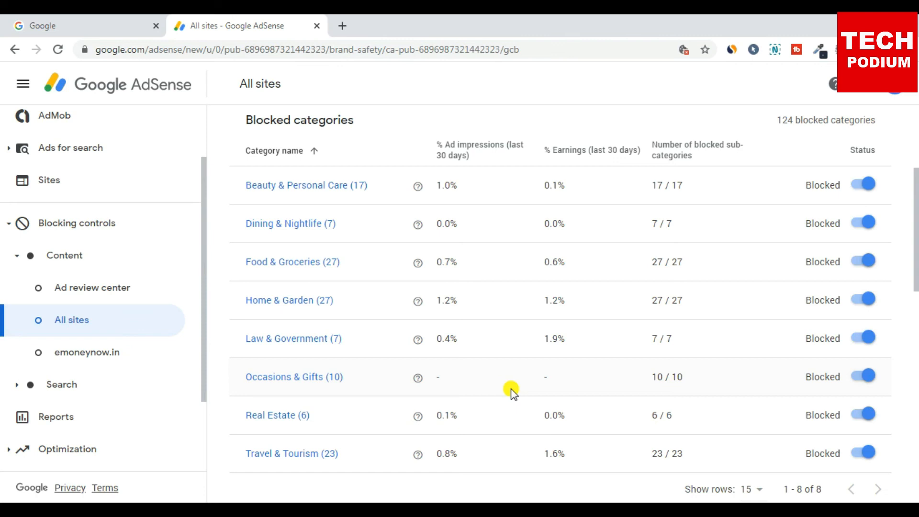
{"action": "scroll", "coordinate": [512, 389], "scroll_direction": "down", "scroll_amount": 10}
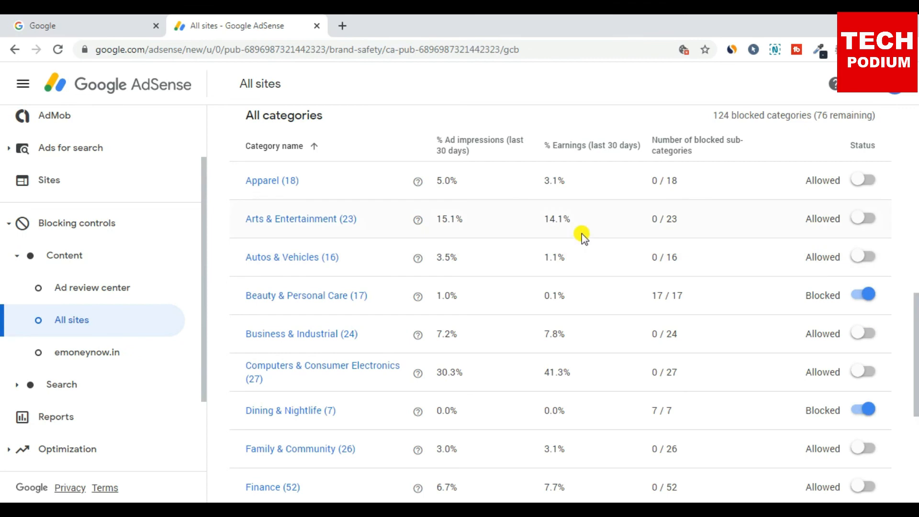
{"action": "scroll", "coordinate": [450, 287], "scroll_direction": "down", "scroll_amount": 1}
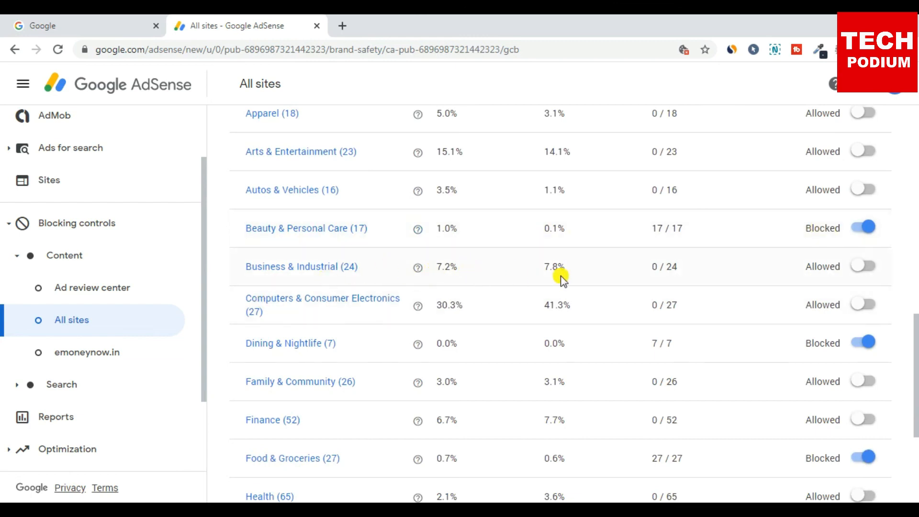
{"action": "scroll", "coordinate": [584, 351], "scroll_direction": "up", "scroll_amount": 1}
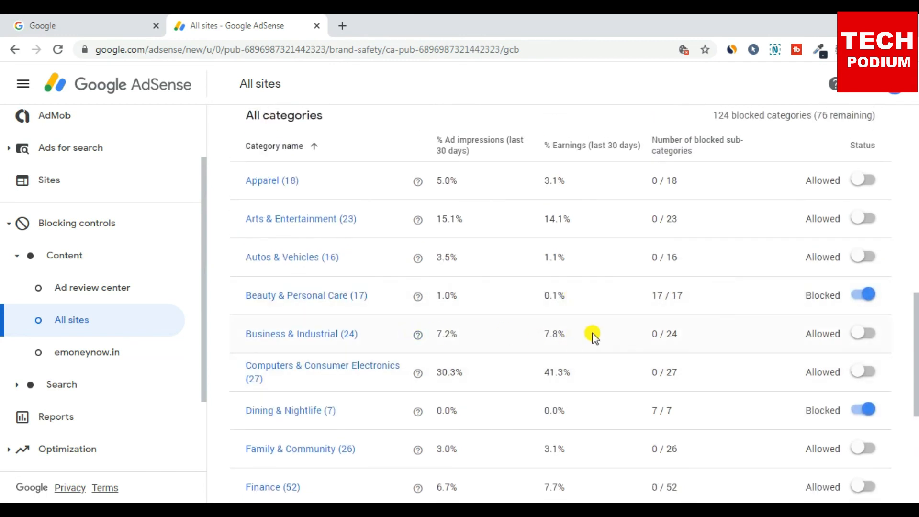
{"action": "scroll", "coordinate": [592, 334], "scroll_direction": "down", "scroll_amount": 1}
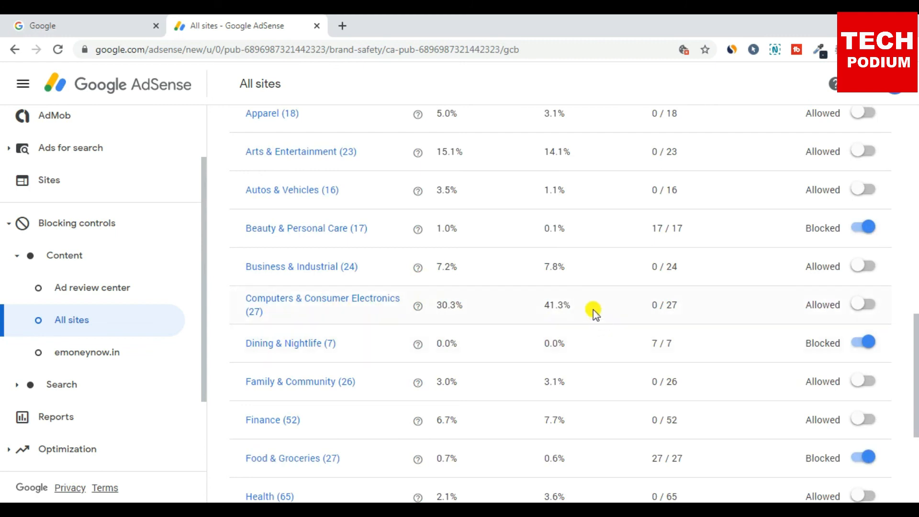
{"action": "left_click_drag", "start_coordinate": [555, 289], "coordinate": [533, 296]}
{"action": "scroll", "coordinate": [378, 342], "scroll_direction": "down", "scroll_amount": 1}
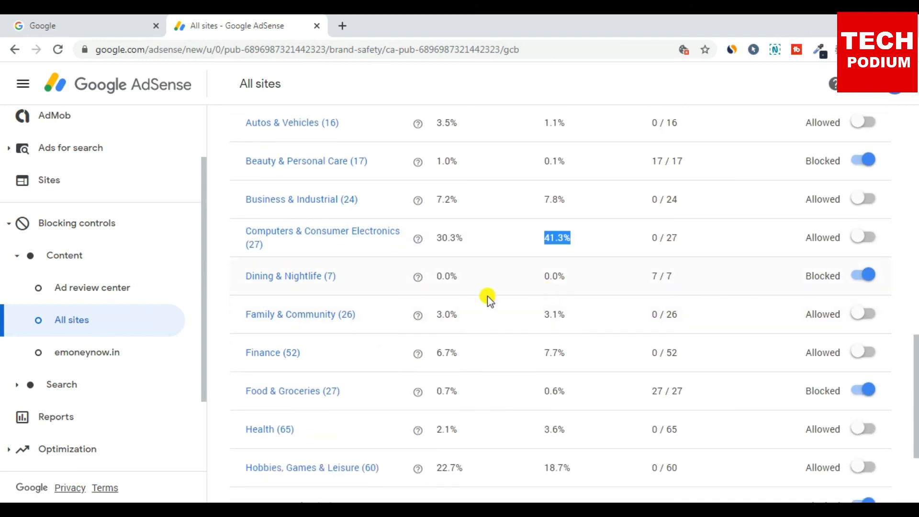
{"action": "scroll", "coordinate": [447, 307], "scroll_direction": "down", "scroll_amount": 1}
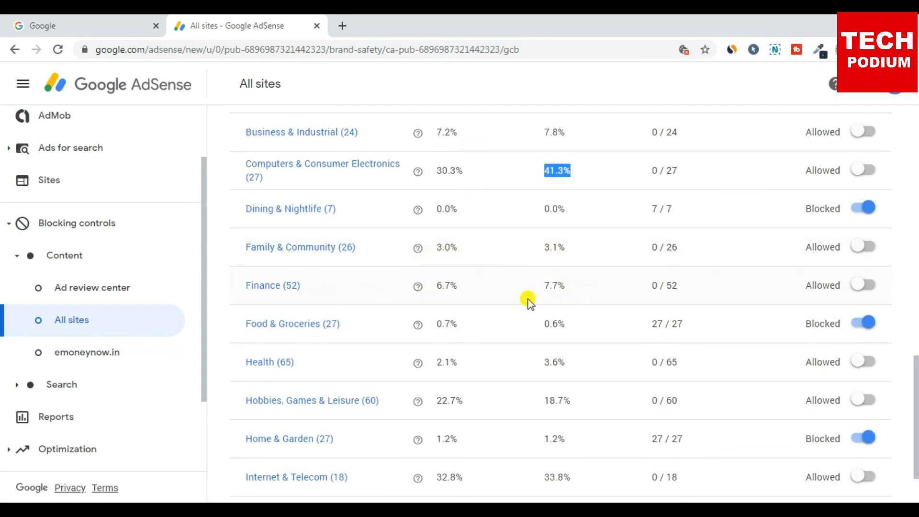
{"action": "scroll", "coordinate": [527, 301], "scroll_direction": "down", "scroll_amount": 1}
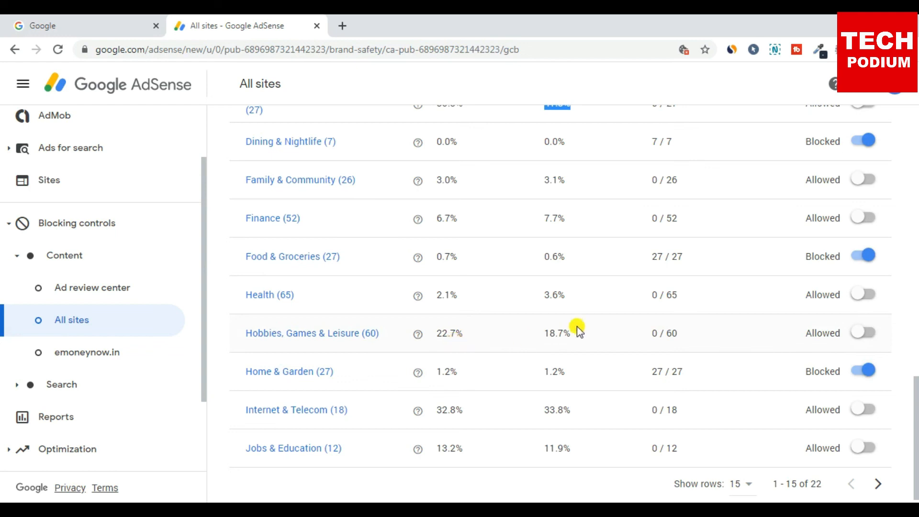
- Highlight and compare earnings figures for Hobbies, Games & Leisure, Home & Garden and Internet & Telecom, and return to the start of General categories
{"action": "scroll", "coordinate": [580, 336], "scroll_direction": "up", "scroll_amount": 9}
{"action": "scroll", "coordinate": [580, 337], "scroll_direction": "down", "scroll_amount": 9}
{"action": "scroll", "coordinate": [580, 339], "scroll_direction": "down", "scroll_amount": 1}
{"action": "left_click_drag", "start_coordinate": [576, 328], "coordinate": [544, 327]}
{"action": "left_click_drag", "start_coordinate": [677, 325], "coordinate": [646, 320]}
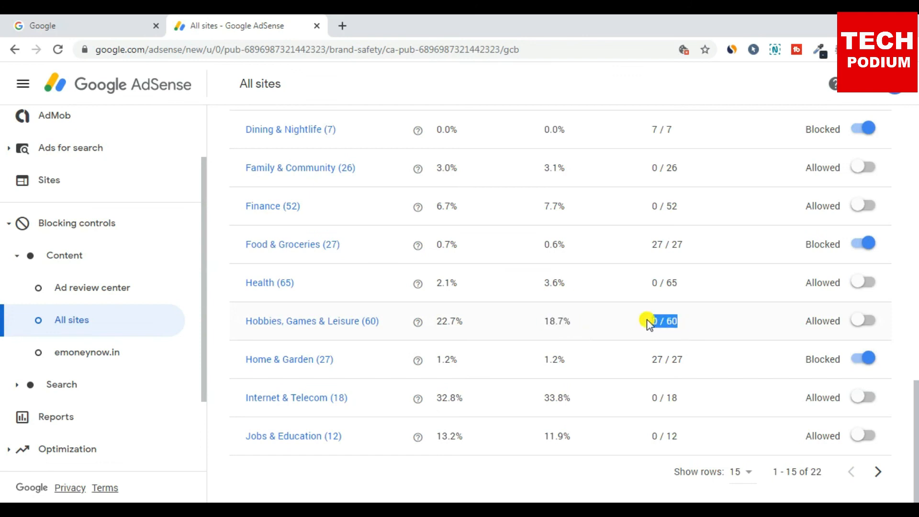
{"action": "left_click_drag", "start_coordinate": [568, 363], "coordinate": [542, 361]}
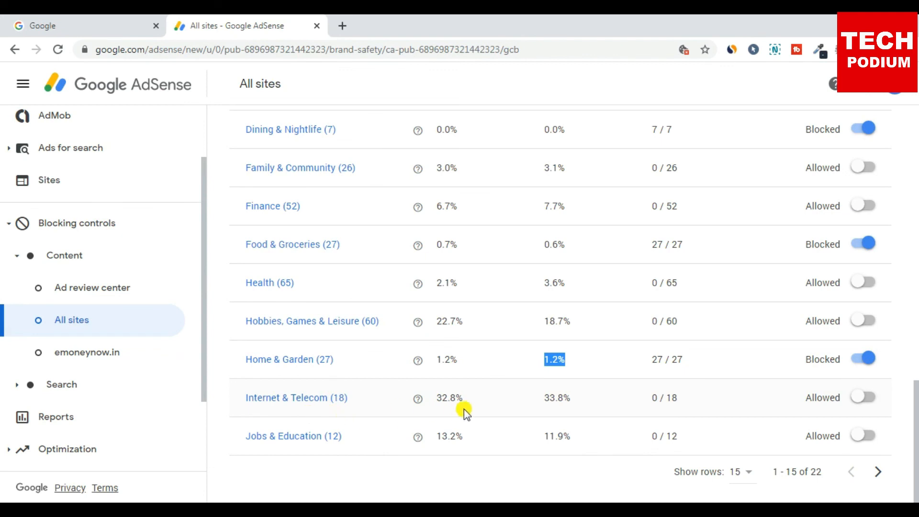
{"action": "left_click_drag", "start_coordinate": [584, 406], "coordinate": [534, 404]}
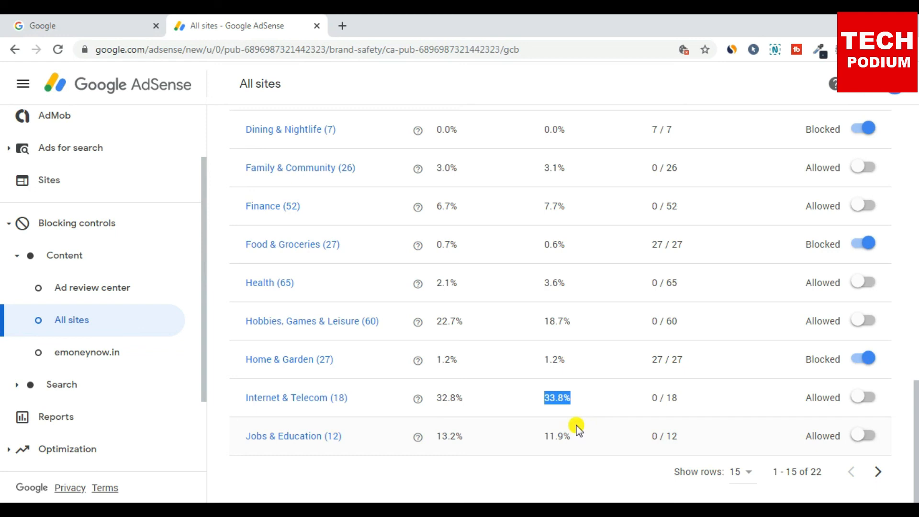
{"action": "scroll", "coordinate": [576, 427], "scroll_direction": "up", "scroll_amount": 5}
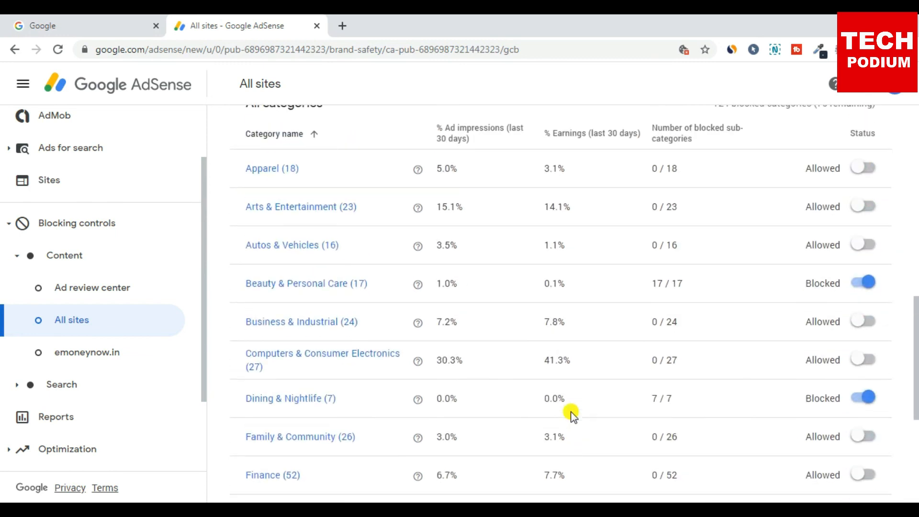
{"action": "scroll", "coordinate": [572, 415], "scroll_direction": "up", "scroll_amount": 4}
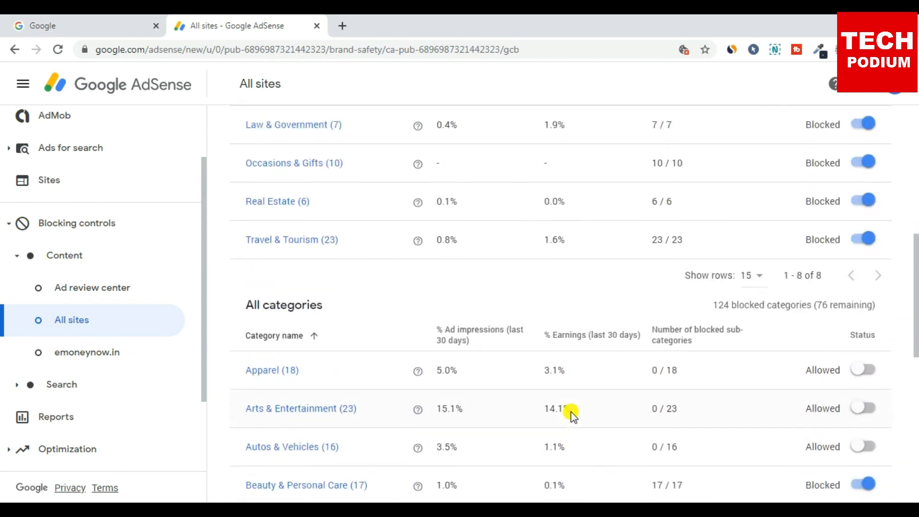
{"action": "scroll", "coordinate": [434, 338], "scroll_direction": "up", "scroll_amount": 3}
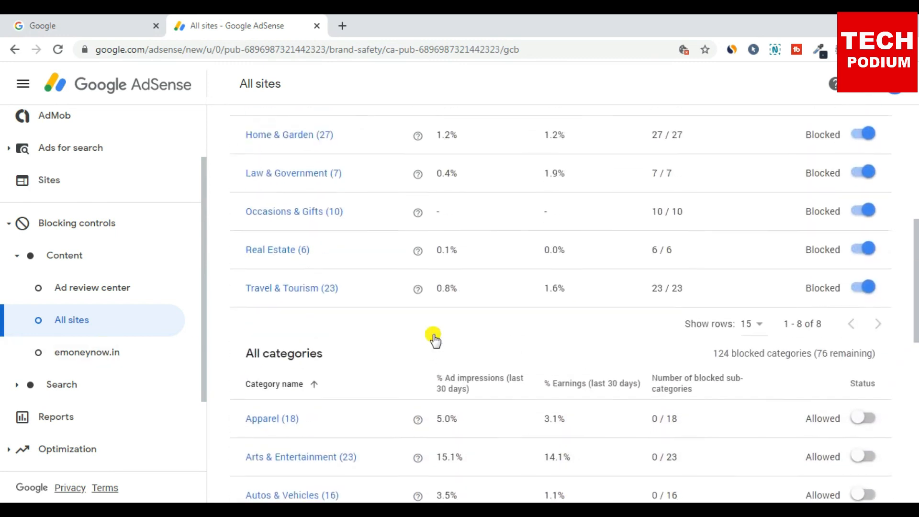
{"action": "scroll", "coordinate": [434, 338], "scroll_direction": "up", "scroll_amount": 4}
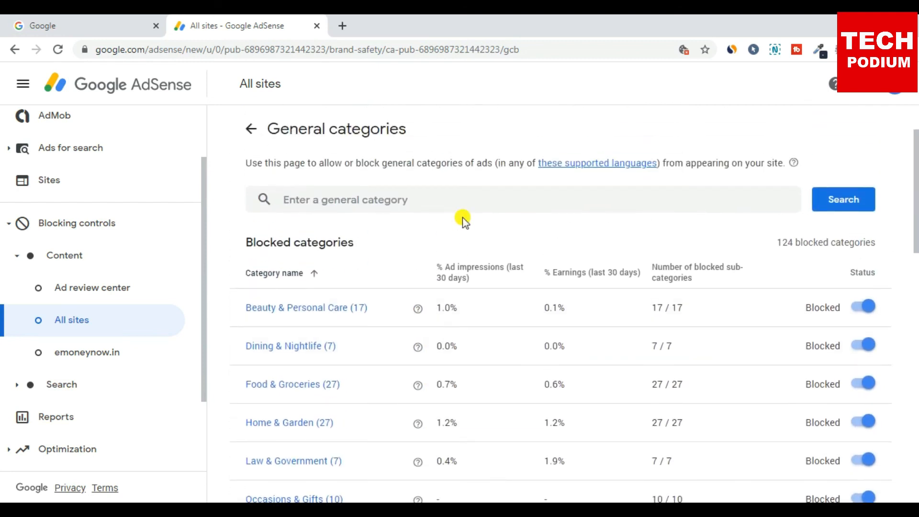